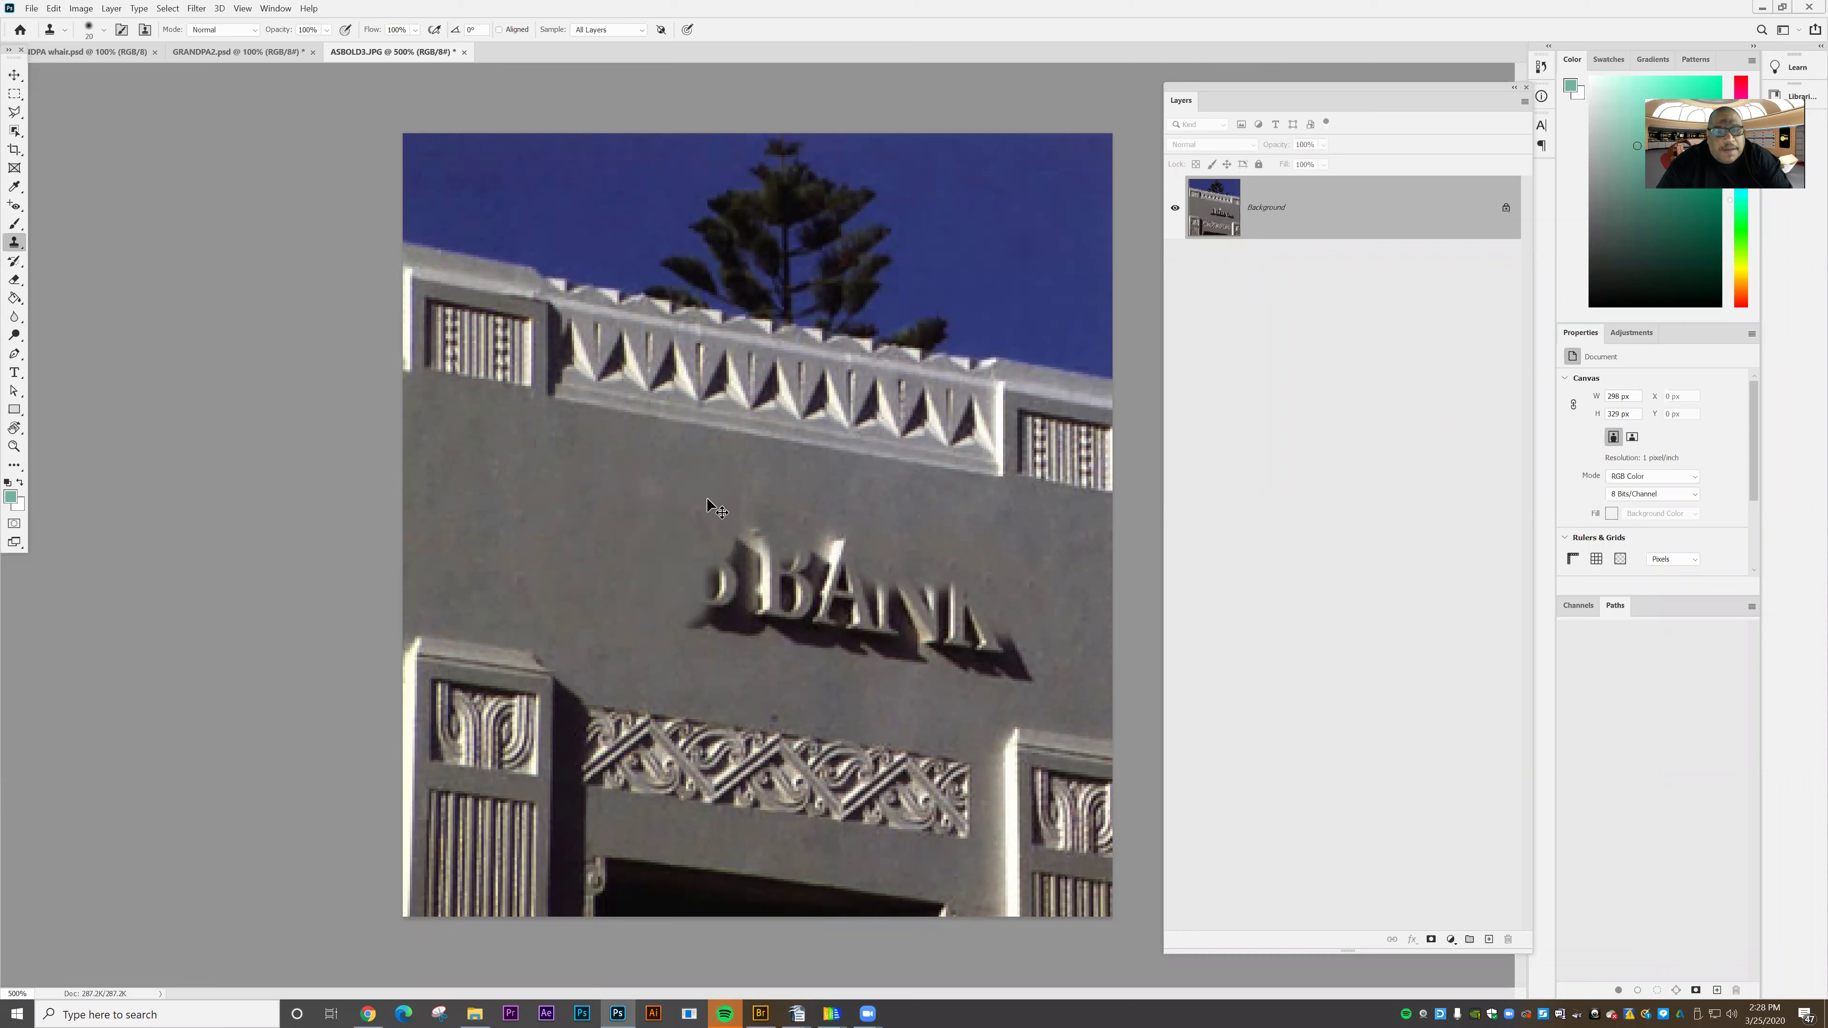
Step back through the clone stamp strokes until the complete ASB BANK lettering is restored on the wall
{"action": "key", "text": "ctrl+shift+z"}
{"action": "key", "text": "ctrl+shift+z"}
{"action": "key", "text": "ctrl+shift+z"}
{"action": "key", "text": "ctrl+shift+z"}
{"action": "key", "text": "ctrl+shift+z"}
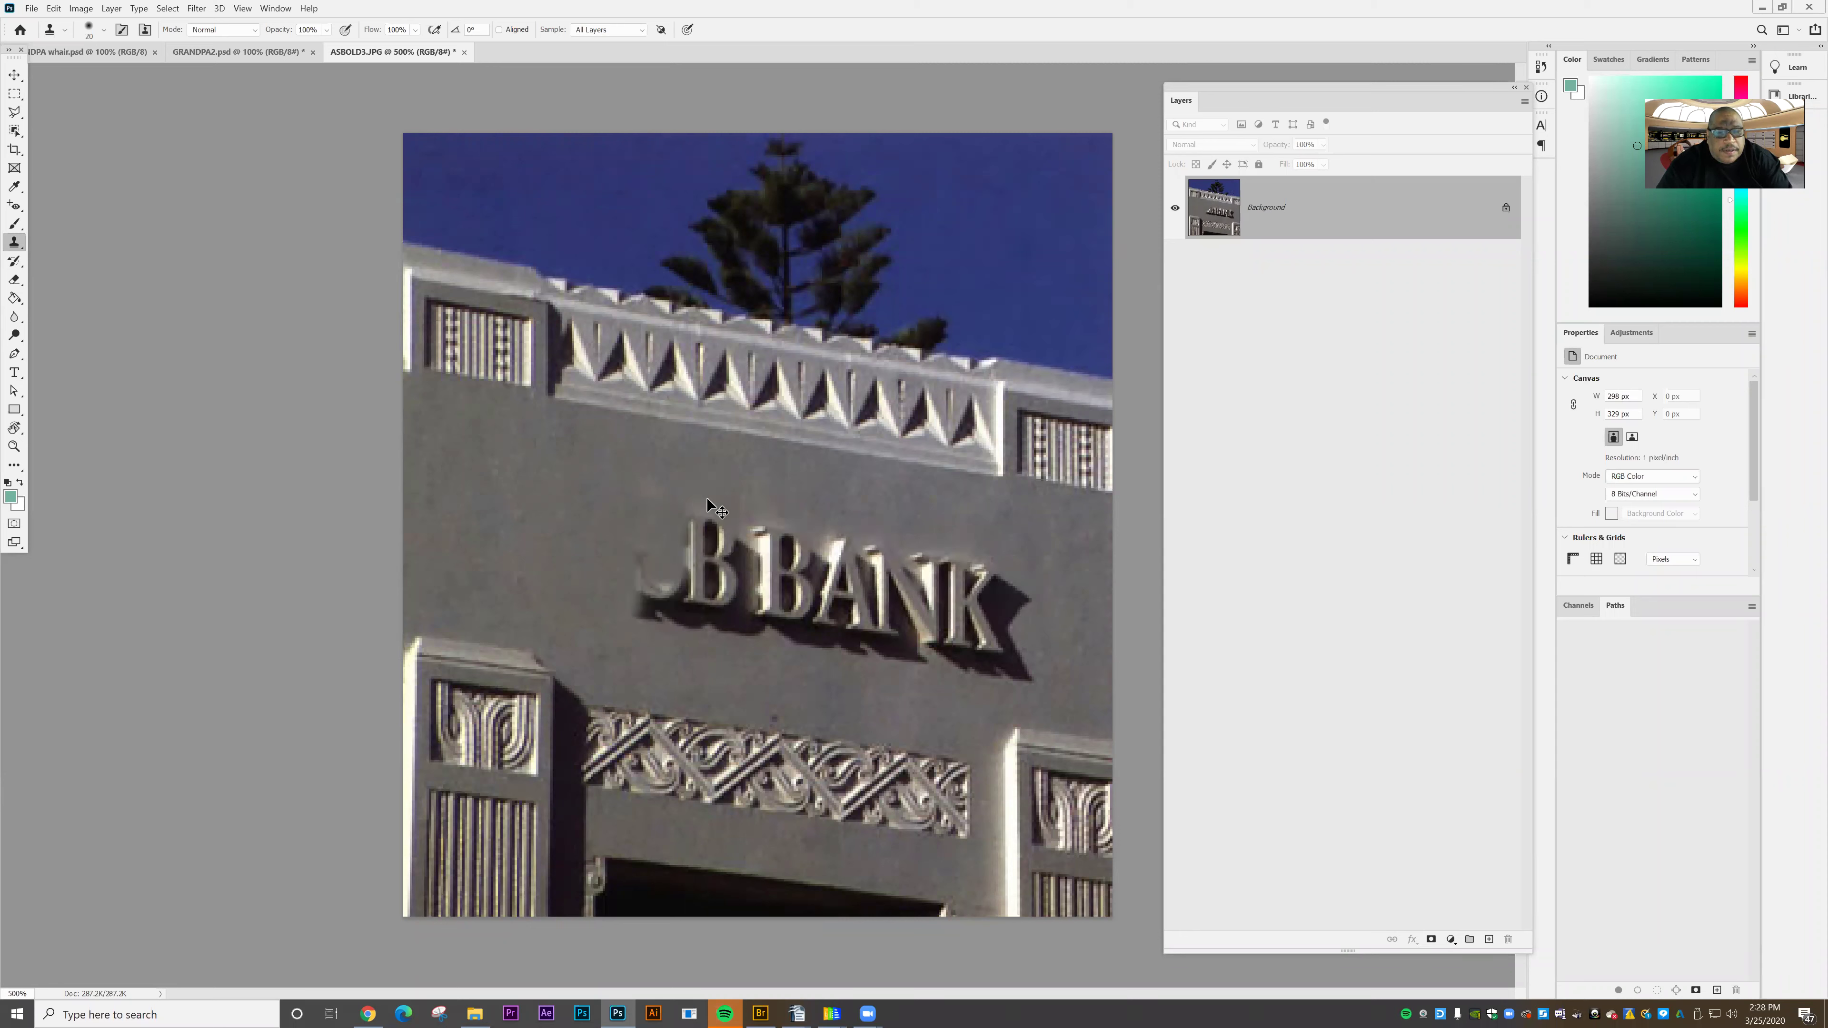
{"action": "key", "text": "ctrl+shift+z"}
{"action": "key", "text": "ctrl+shift+z"}
{"action": "key", "text": "ctrl+shift+z"}
{"action": "key", "text": "ctrl+shift+z"}
{"action": "key", "text": "ctrl+shift+z"}
{"action": "key", "text": "ctrl+shift+z"}
{"action": "key", "text": "ctrl+shift+z"}
{"action": "key", "text": "ctrl+shift+z"}
{"action": "key", "text": "ctrl+shift+z"}
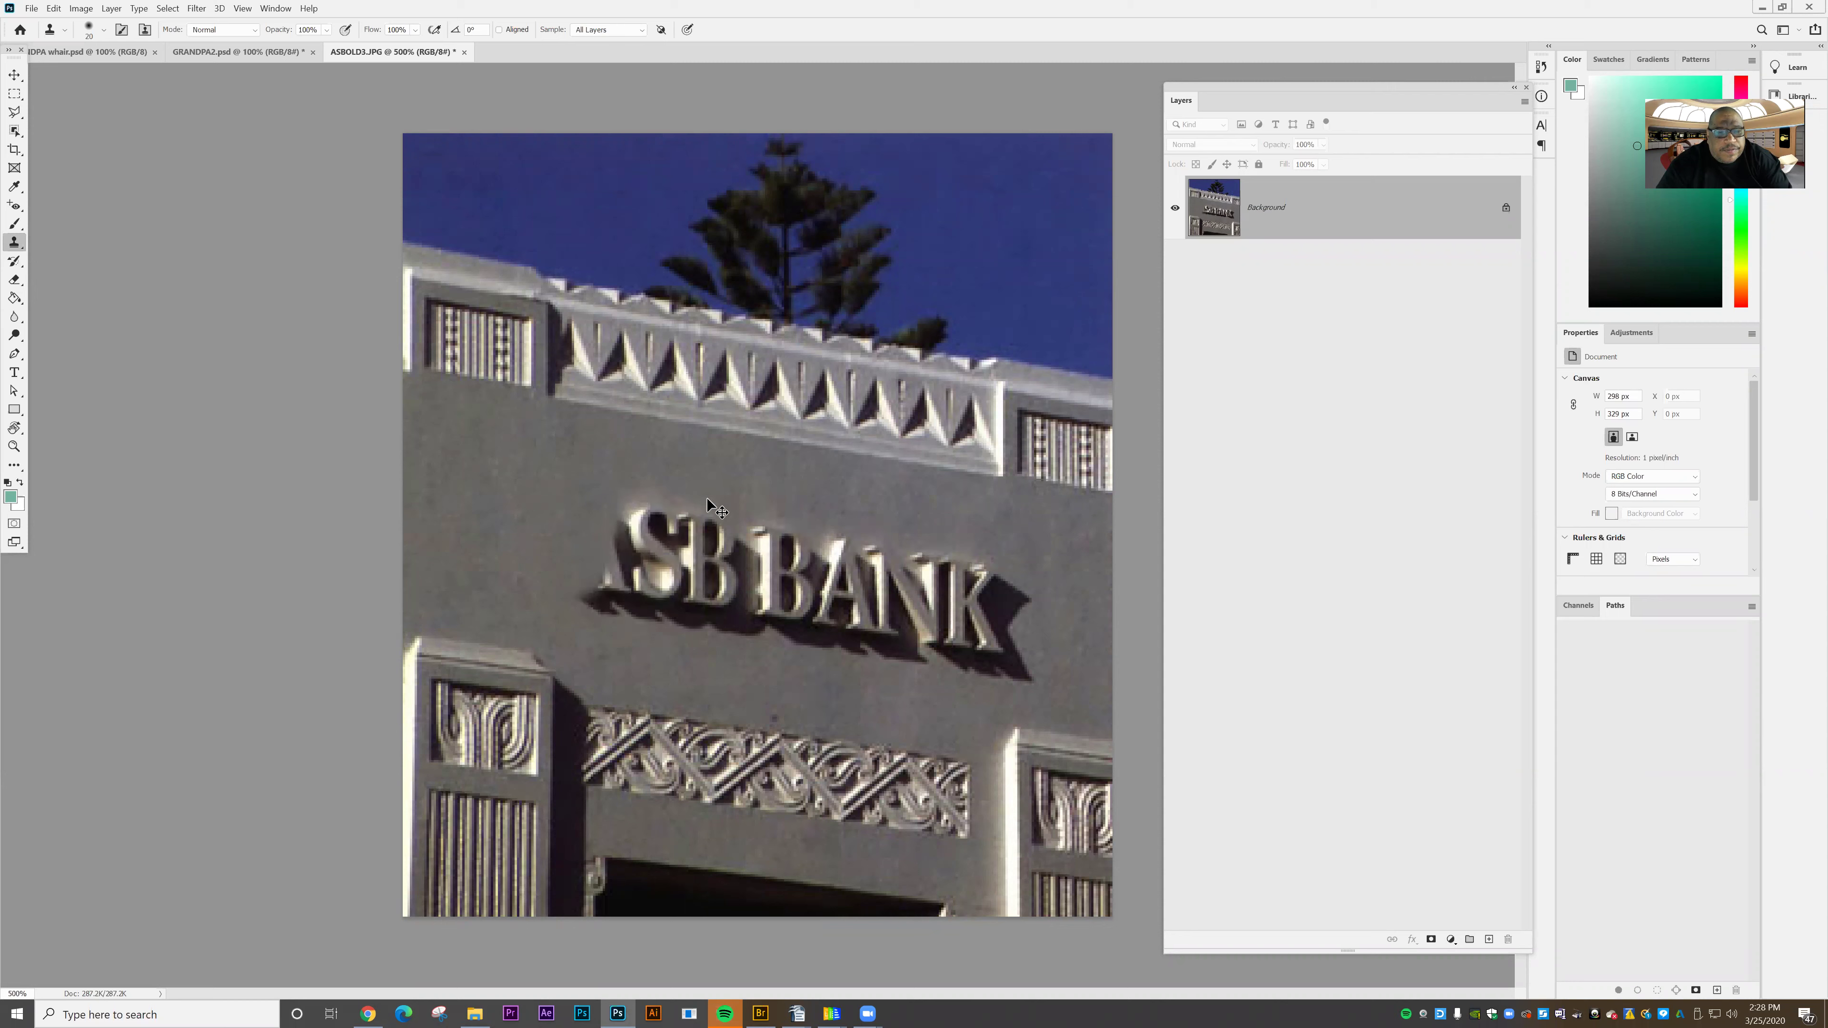
{"action": "key", "text": "ctrl+shift+z"}
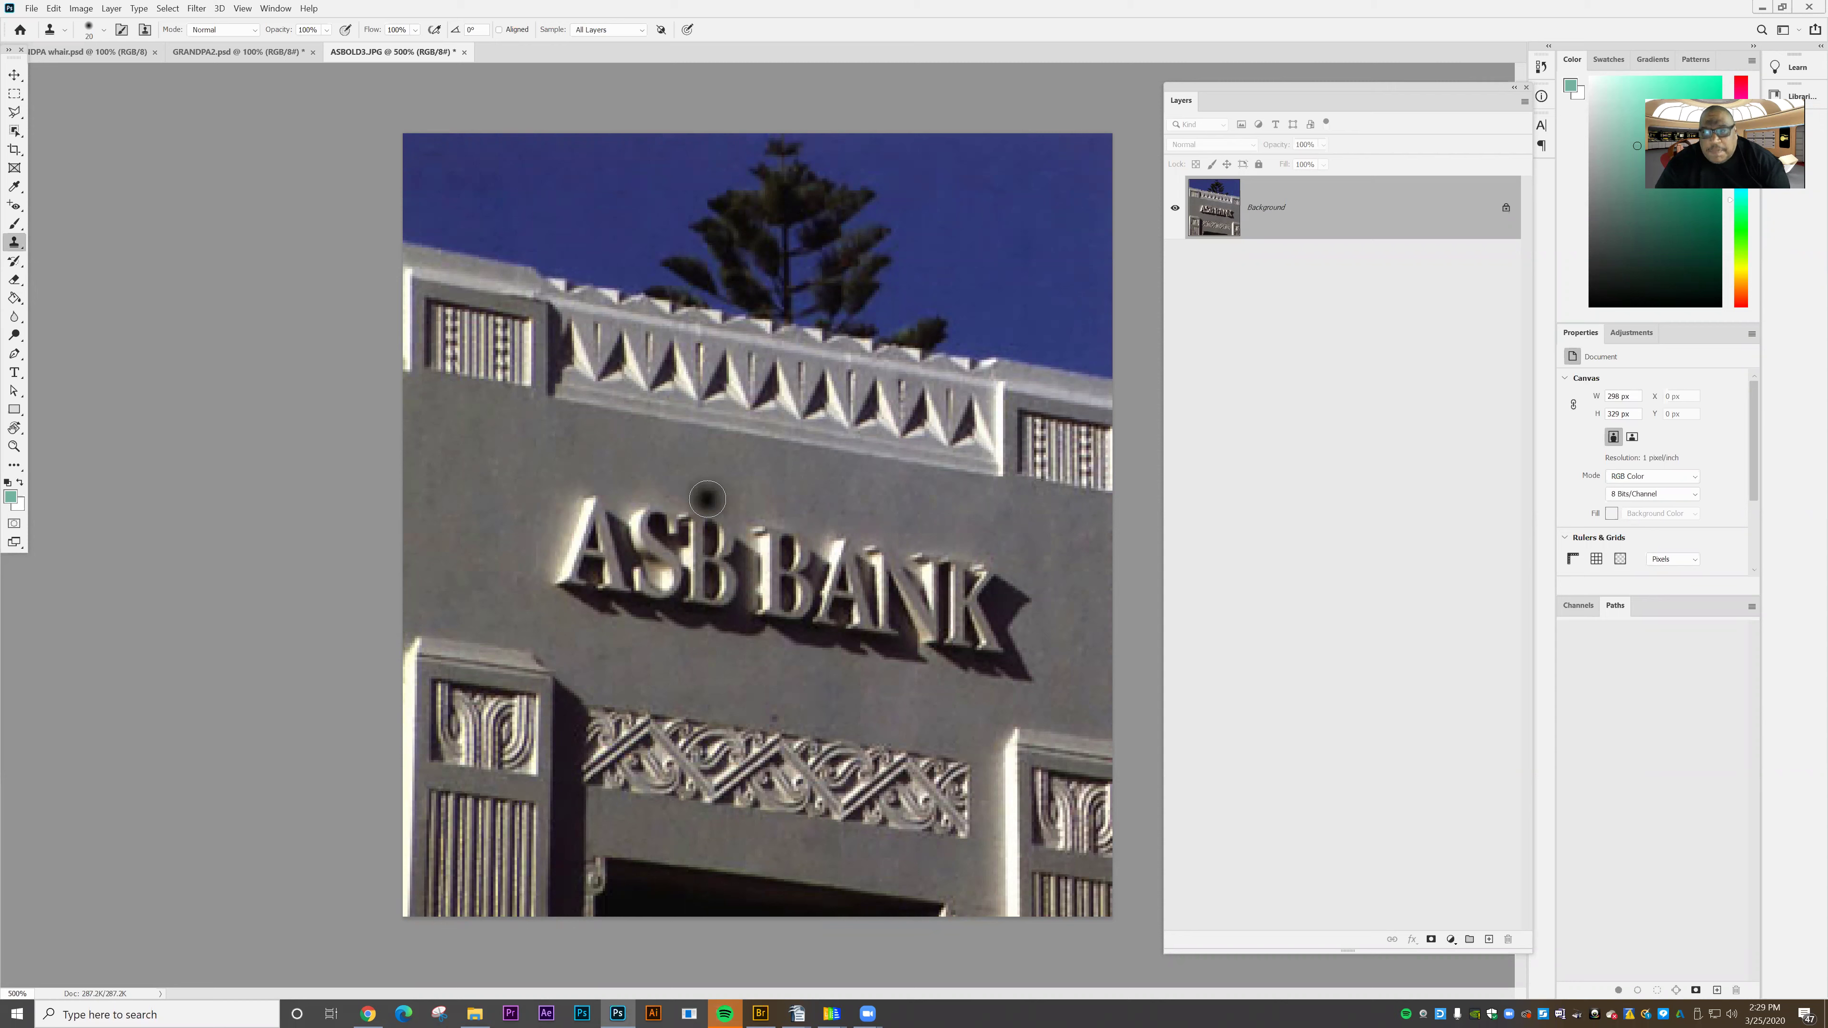
{"action": "key", "text": "ctrl+z"}
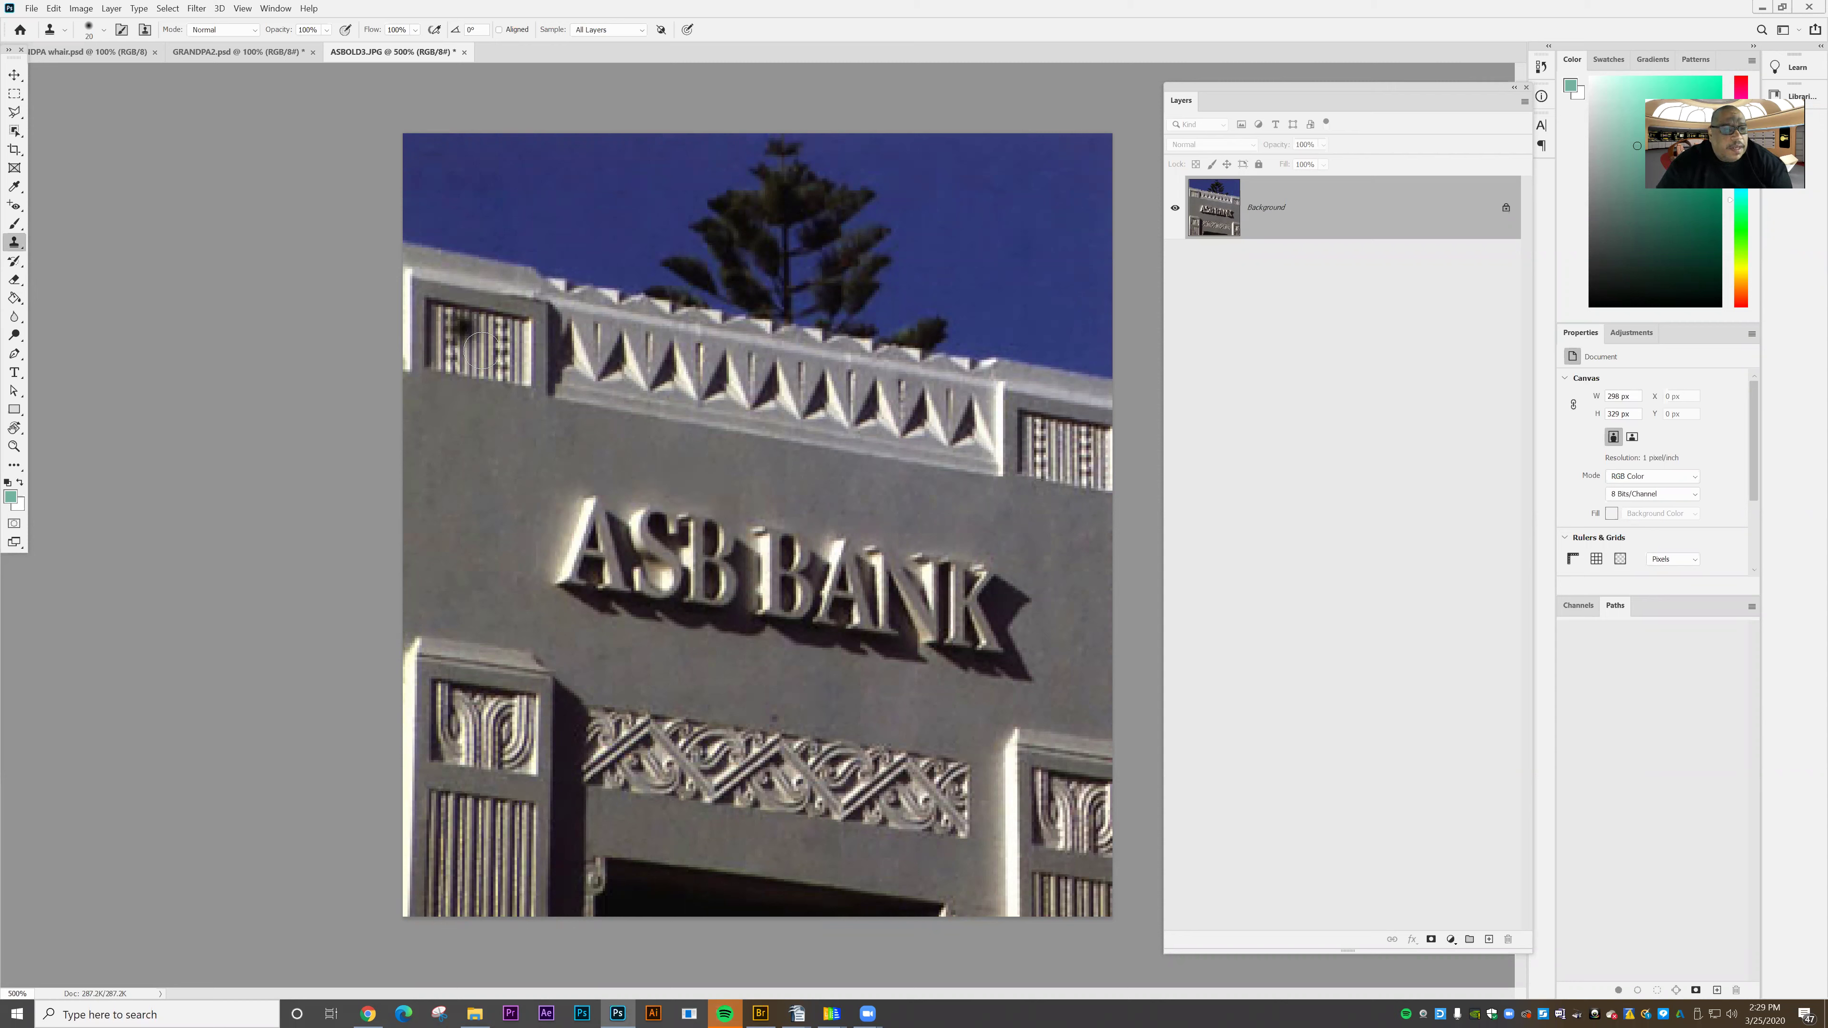
Switch to the Pattern Stamp tool and choose the concentric squares pattern
{"action": "right_click", "coordinate": [17, 241]}
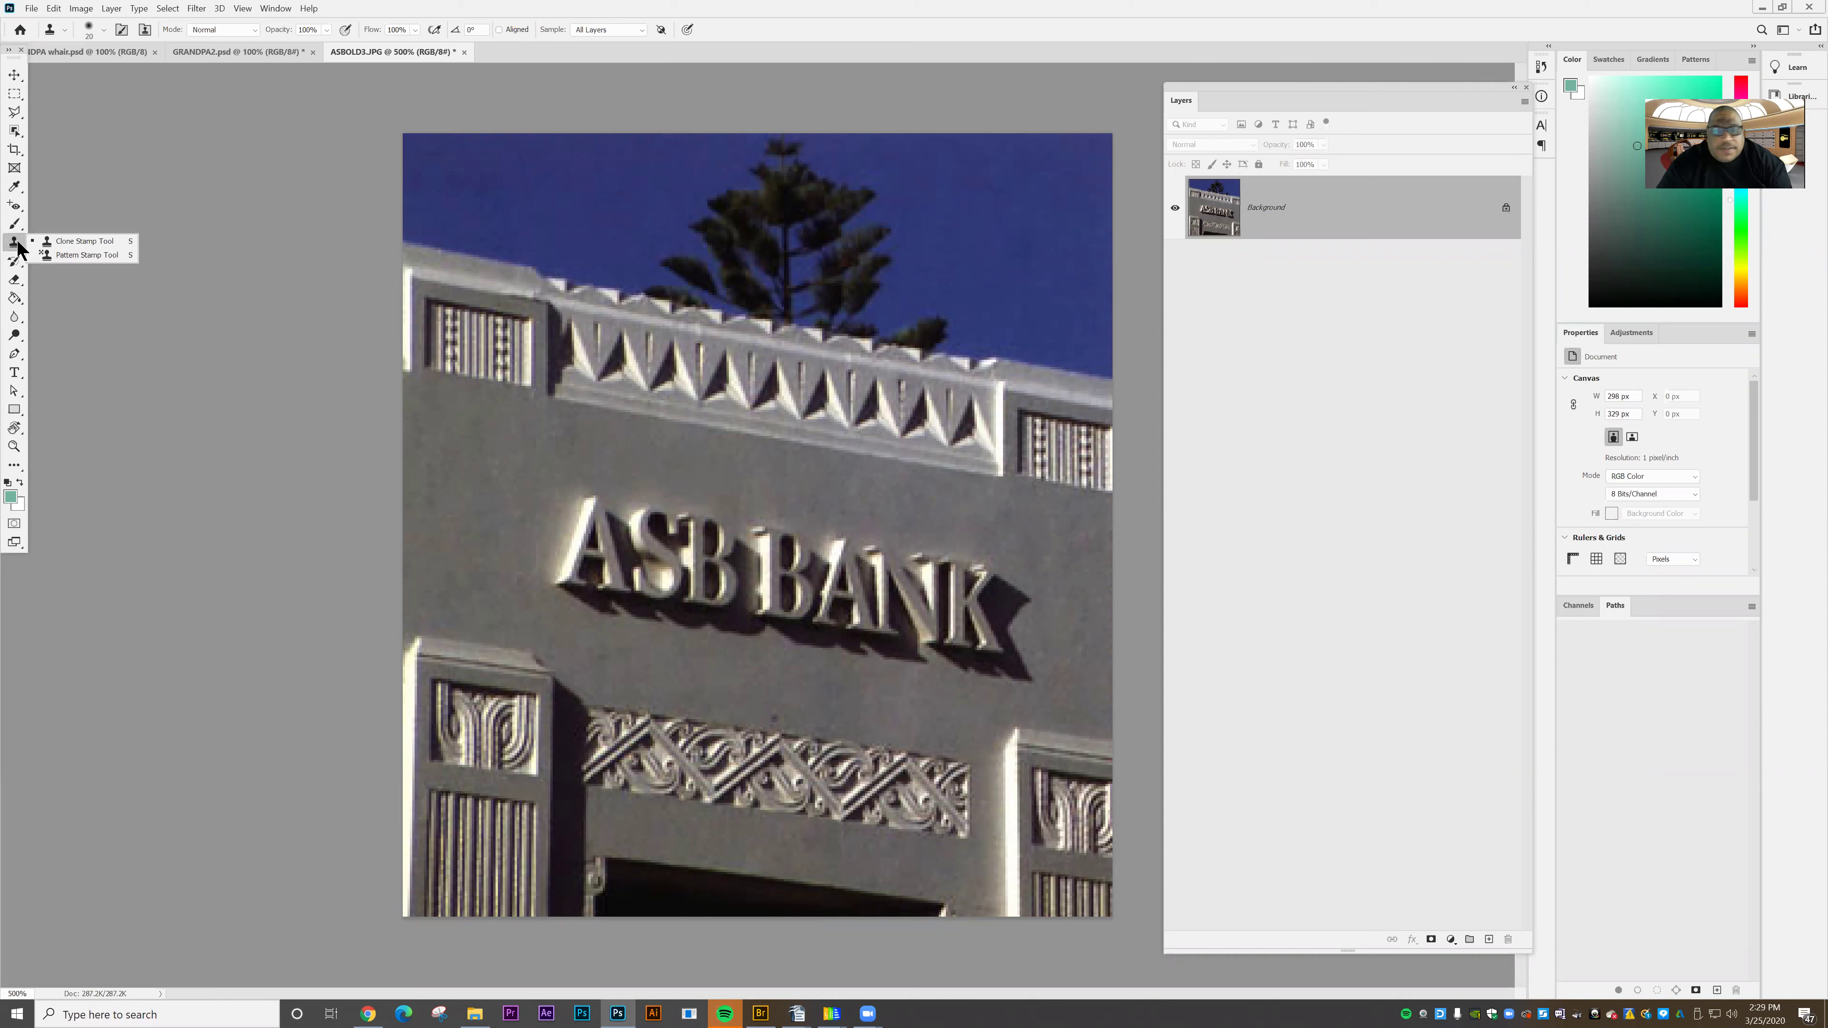
{"action": "left_click", "coordinate": [44, 253]}
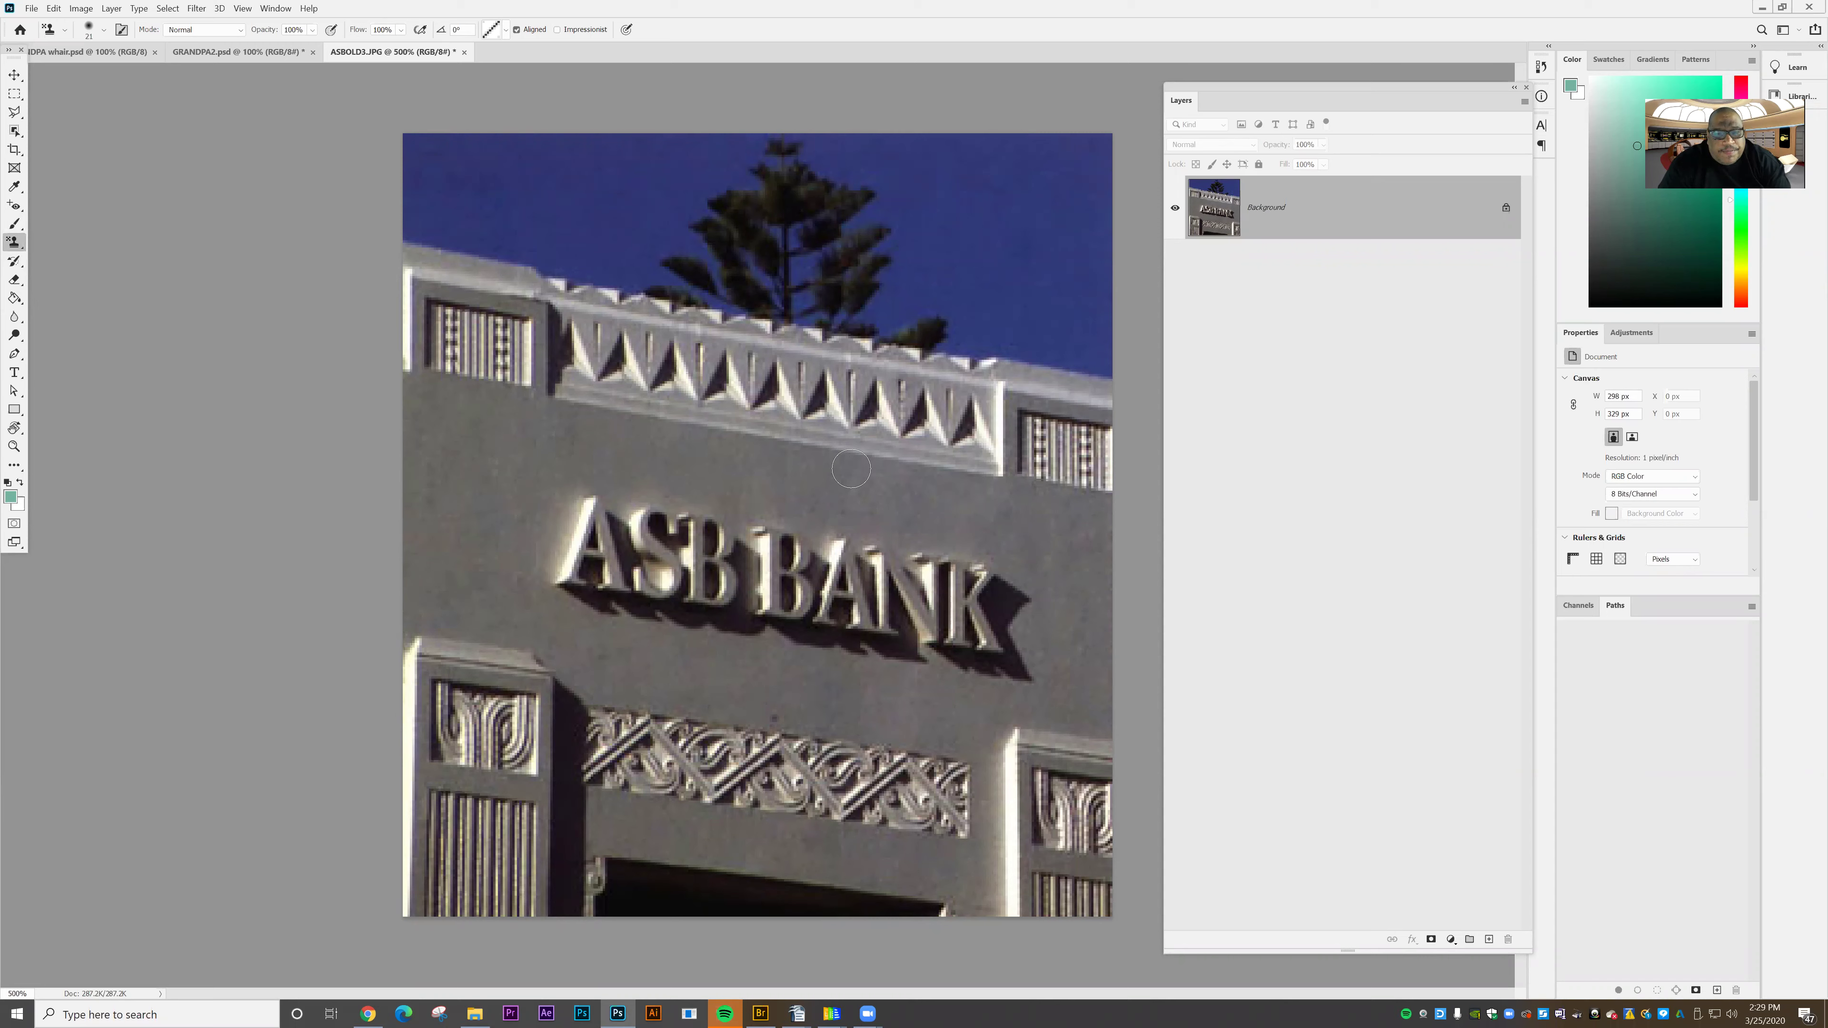
{"action": "left_click", "coordinate": [505, 32]}
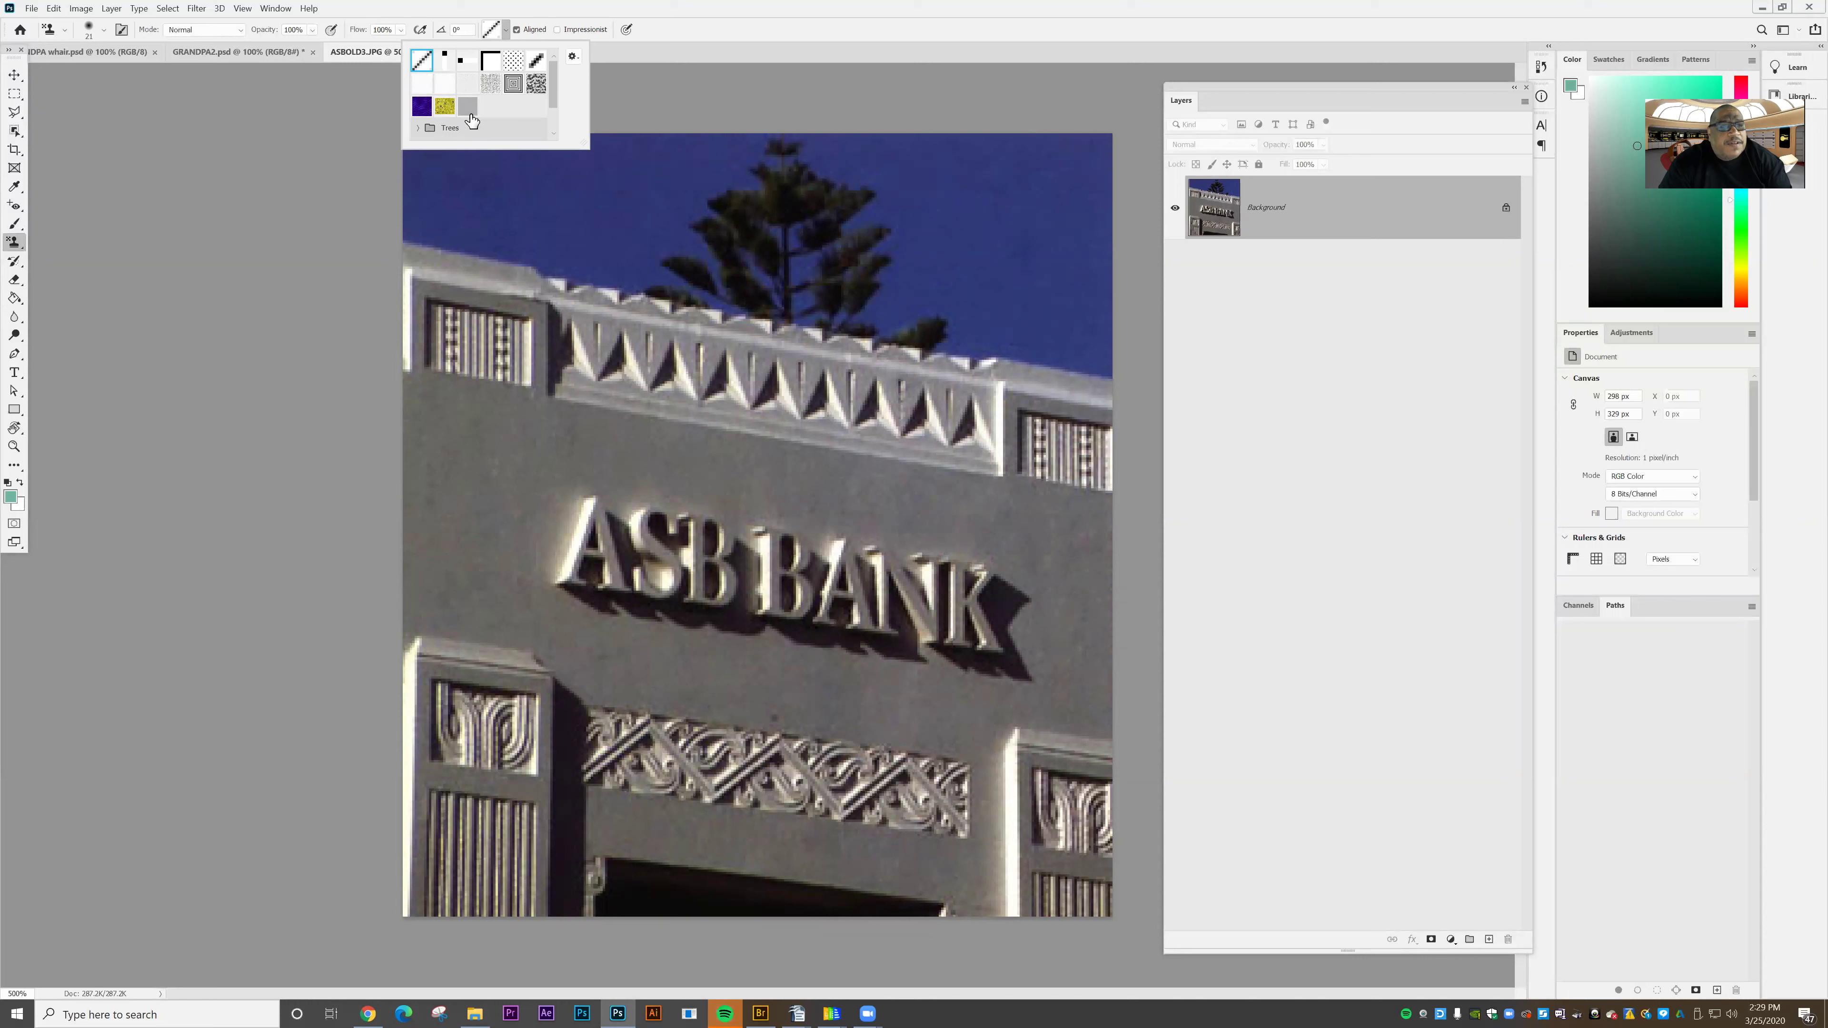
{"action": "scroll", "coordinate": [553, 113], "scroll_direction": "down", "scroll_amount": 1}
{"action": "left_click_drag", "start_coordinate": [555, 119], "coordinate": [553, 81]}
{"action": "left_click", "coordinate": [510, 85]}
{"action": "left_click", "coordinate": [627, 13]}
Try painting the concentric squares pattern over the wall beside the letter A, and undo the stroke
{"action": "mouse_move", "coordinate": [526, 477]}
{"action": "left_mouse_down"}
{"action": "mouse_move", "coordinate": [454, 461]}
{"action": "mouse_move", "coordinate": [471, 497]}
{"action": "mouse_move", "coordinate": [551, 442]}
{"action": "mouse_move", "coordinate": [430, 395]}
{"action": "mouse_move", "coordinate": [413, 468]}
{"action": "mouse_move", "coordinate": [453, 594]}
{"action": "mouse_move", "coordinate": [540, 497]}
{"action": "mouse_move", "coordinate": [491, 596]}
{"action": "mouse_move", "coordinate": [461, 616]}
{"action": "mouse_move", "coordinate": [429, 608]}
{"action": "mouse_move", "coordinate": [439, 587]}
{"action": "left_mouse_up"}
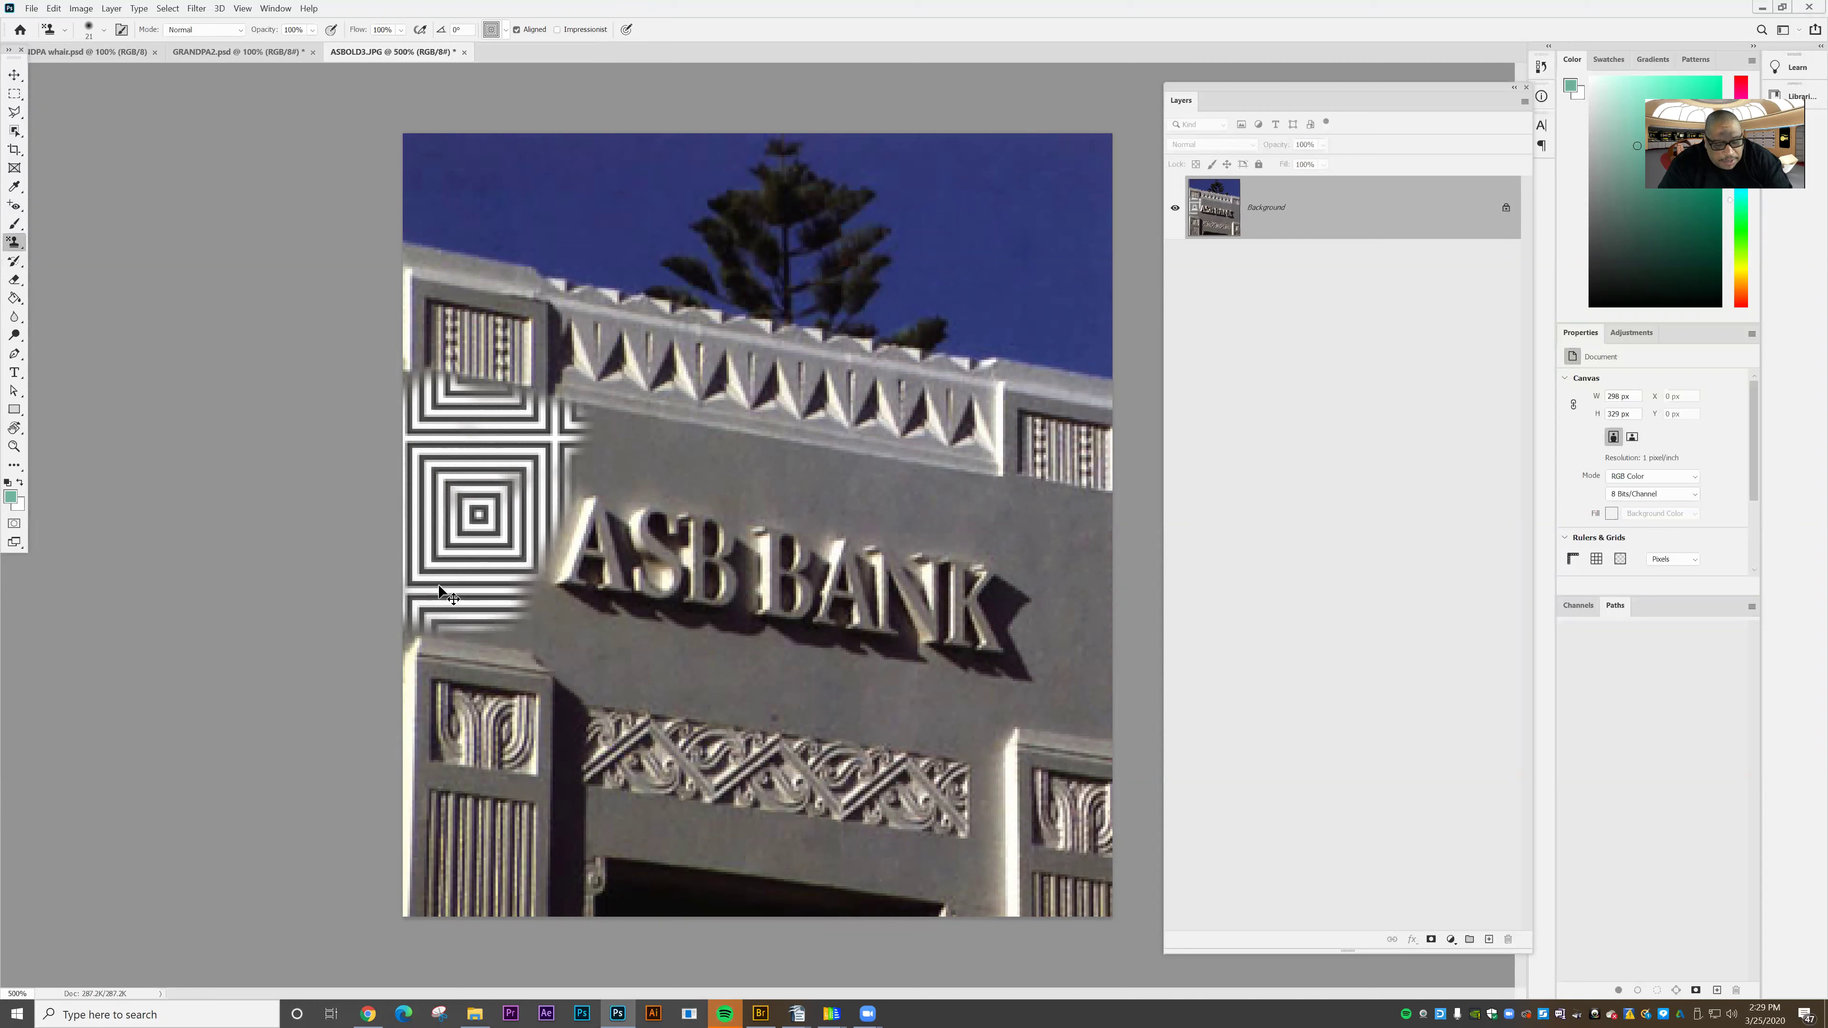
{"action": "key", "text": "ctrl+z"}
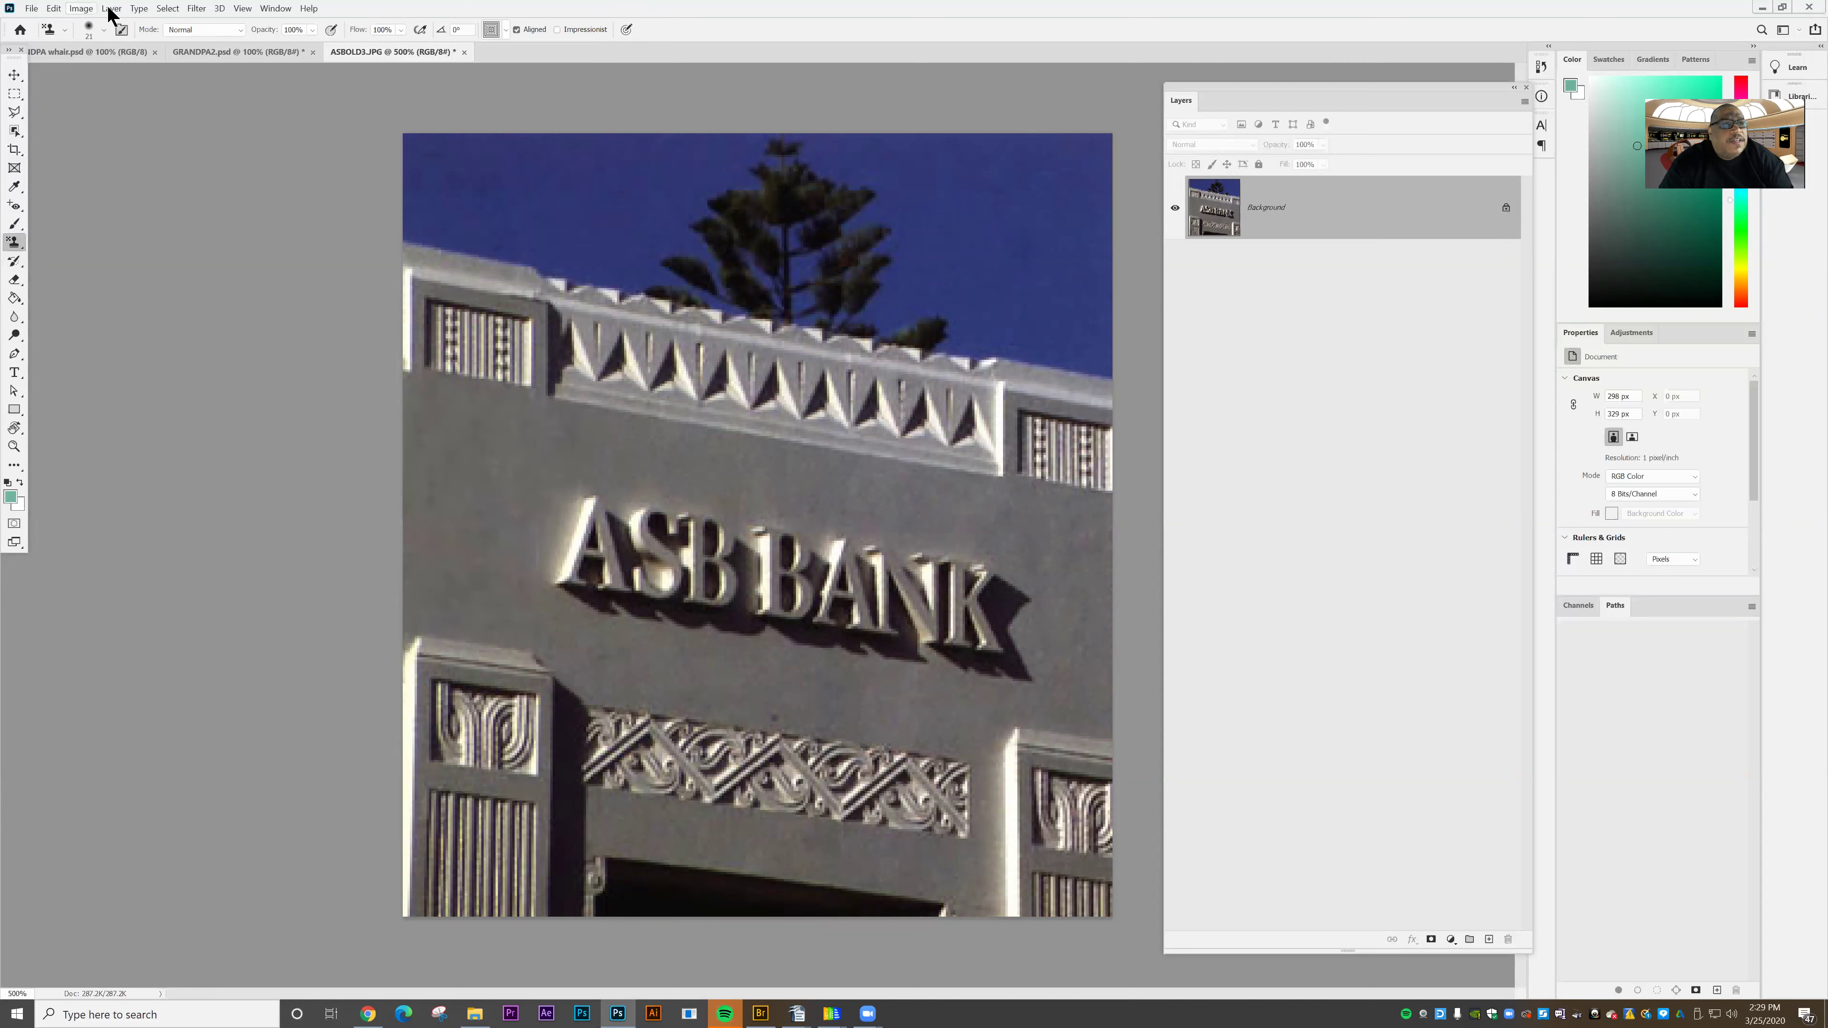
Set the Pattern Stamp opacity to 25% and the flow to 48%
{"action": "left_click", "coordinate": [310, 30]}
{"action": "left_click_drag", "start_coordinate": [295, 45], "coordinate": [287, 54]}
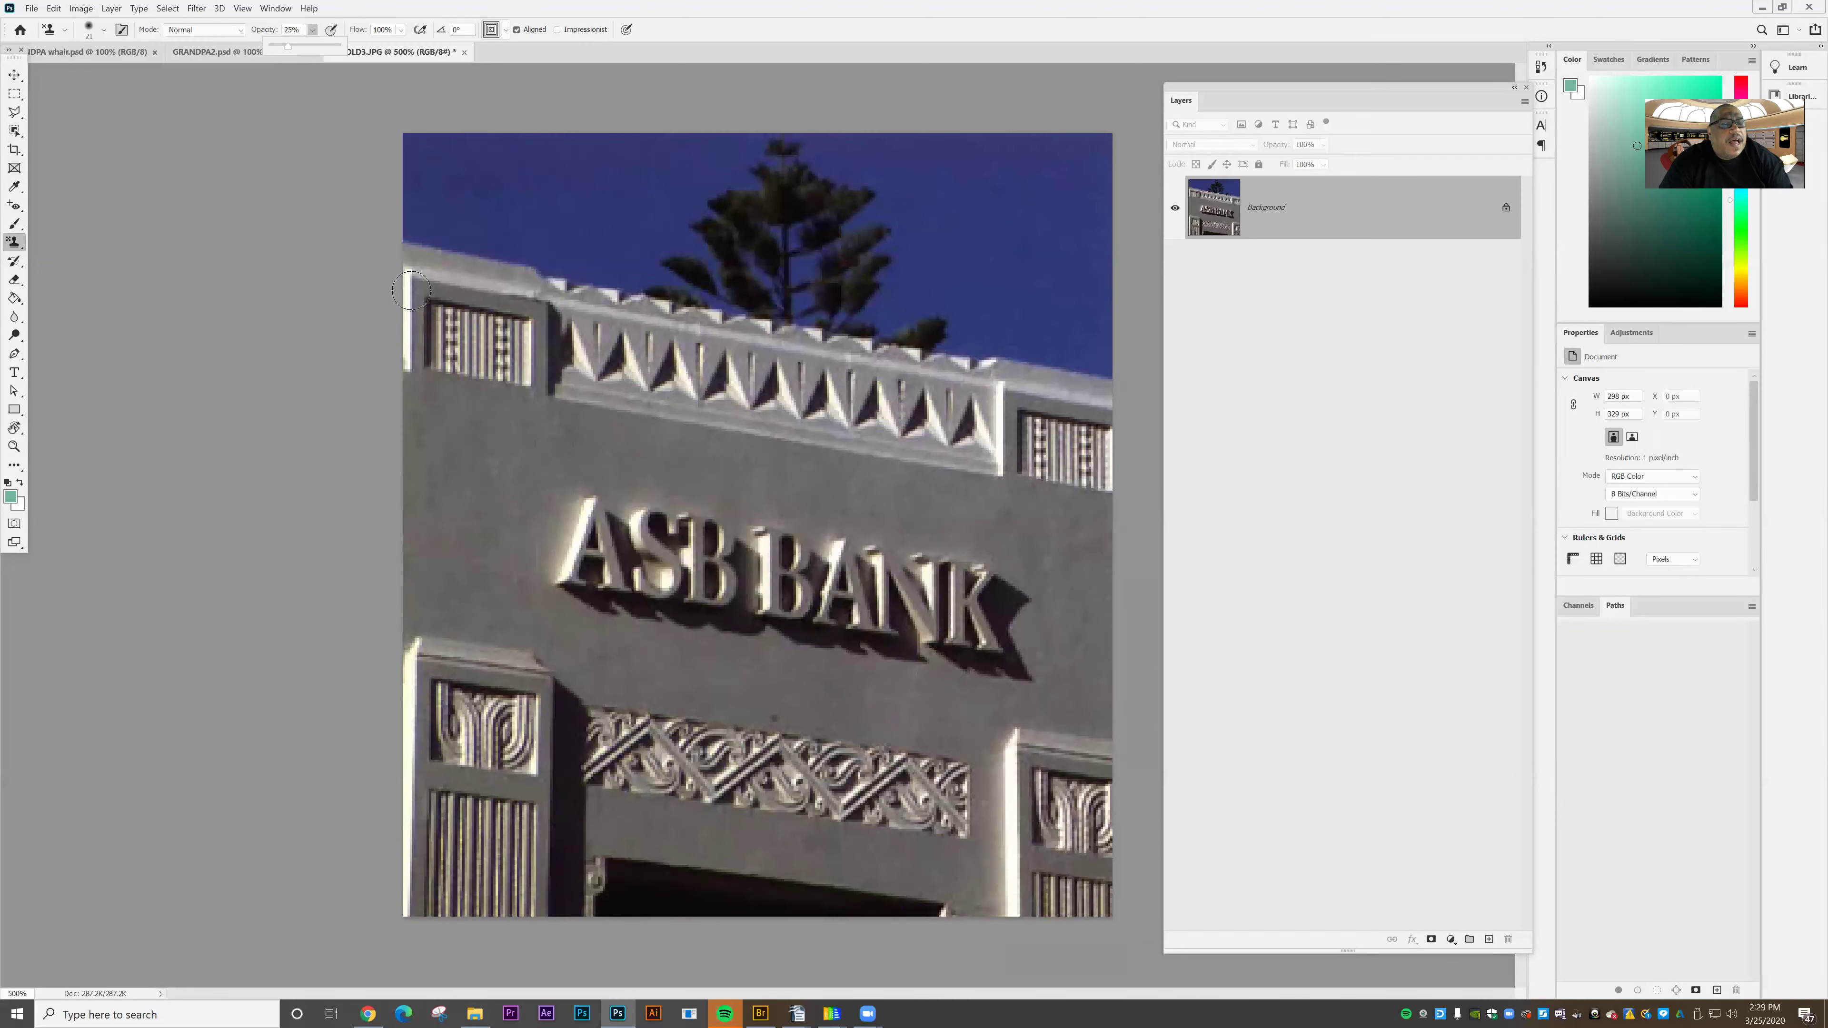
{"action": "left_click", "coordinate": [401, 29]}
{"action": "left_click_drag", "start_coordinate": [430, 47], "coordinate": [384, 46]}
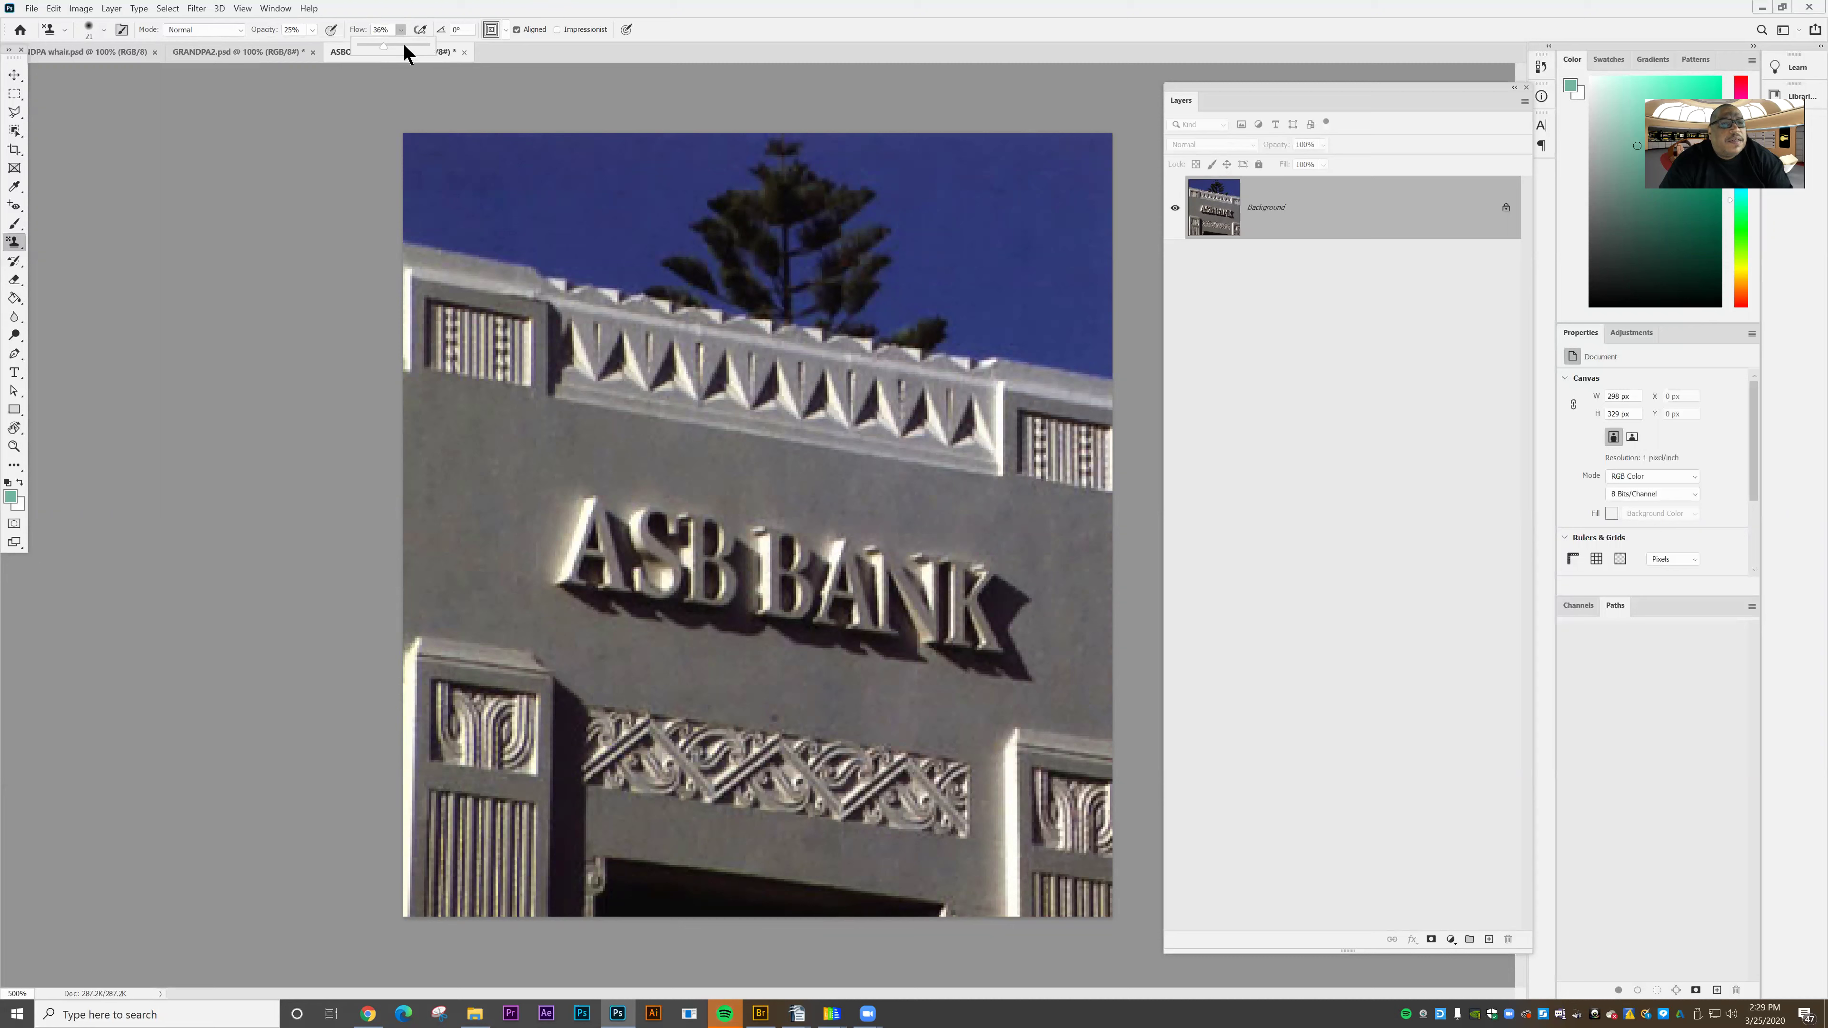
{"action": "left_click", "coordinate": [392, 46]}
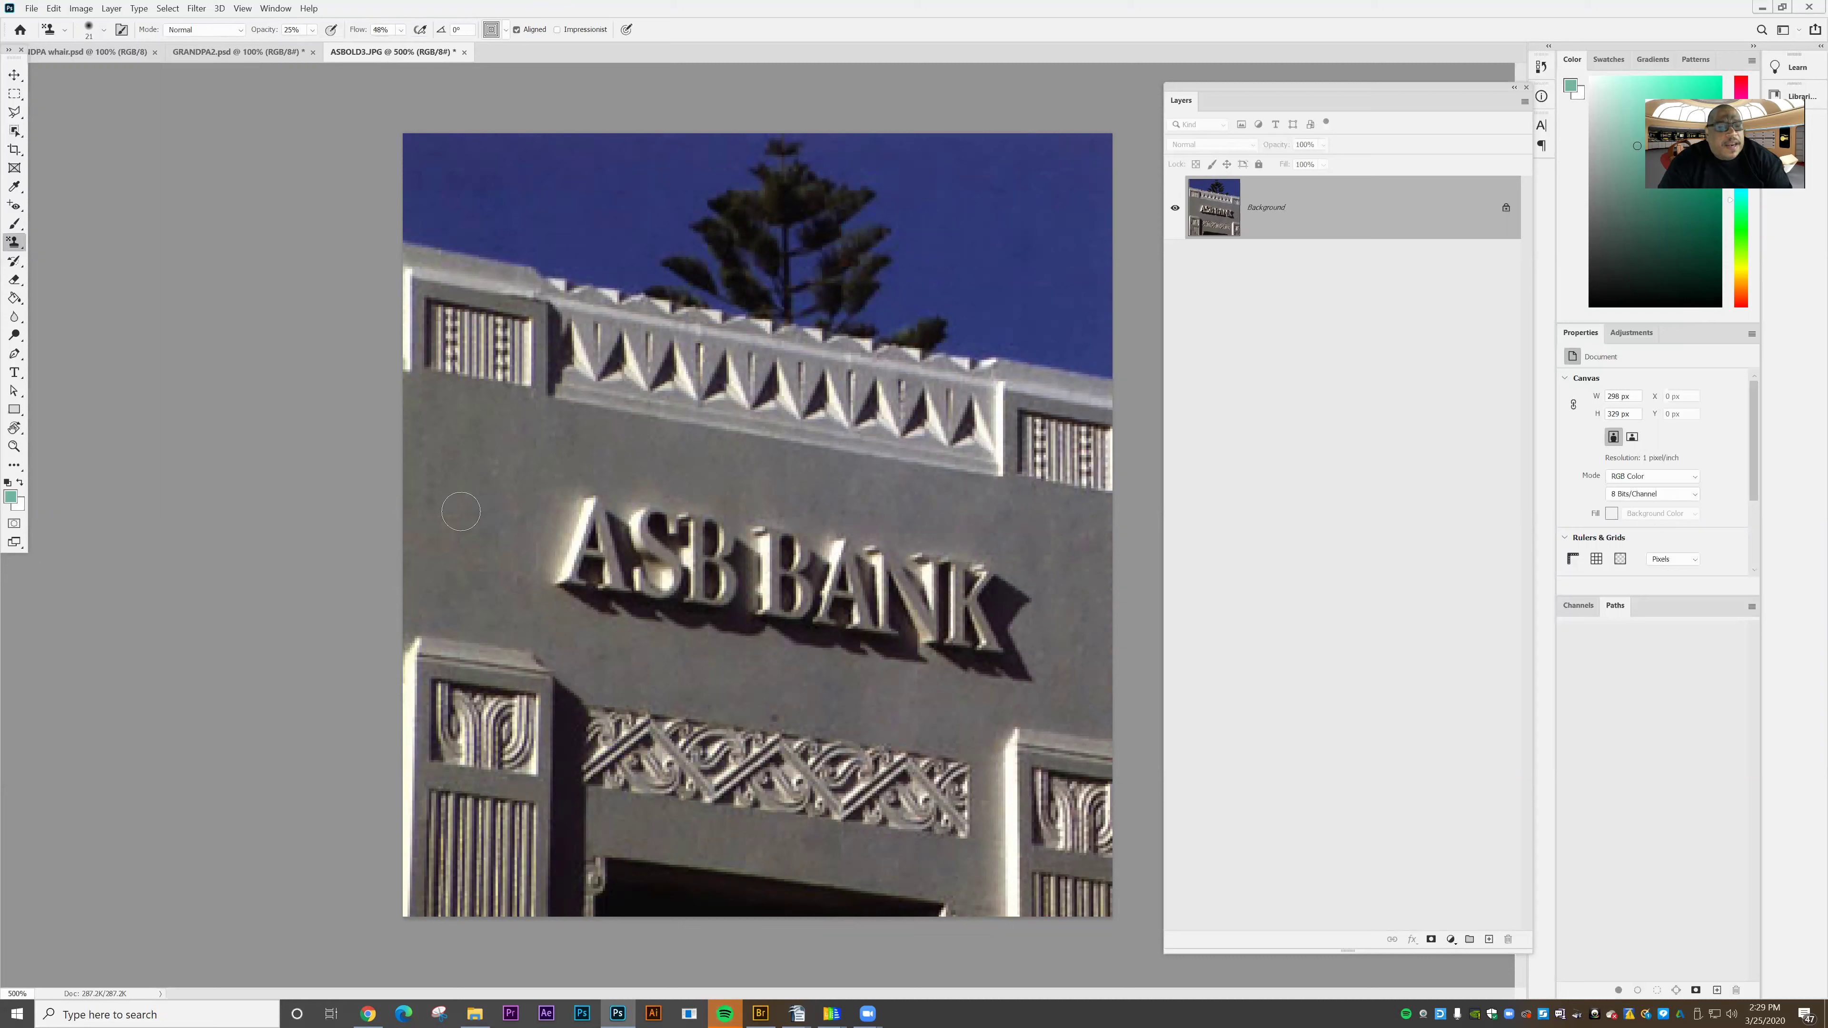
Try painting the faint squares pattern across the wall above and below the ASB BANK lettering, and undo the stroke
{"action": "mouse_move", "coordinate": [421, 433]}
{"action": "left_mouse_down"}
{"action": "mouse_move", "coordinate": [499, 419]}
{"action": "mouse_move", "coordinate": [729, 460]}
{"action": "mouse_move", "coordinate": [519, 468]}
{"action": "mouse_move", "coordinate": [497, 534]}
{"action": "mouse_move", "coordinate": [440, 461]}
{"action": "mouse_move", "coordinate": [419, 490]}
{"action": "mouse_move", "coordinate": [407, 601]}
{"action": "mouse_move", "coordinate": [515, 611]}
{"action": "mouse_move", "coordinate": [580, 660]}
{"action": "mouse_move", "coordinate": [584, 641]}
{"action": "mouse_move", "coordinate": [698, 633]}
{"action": "mouse_move", "coordinate": [654, 631]}
{"action": "mouse_move", "coordinate": [649, 681]}
{"action": "mouse_move", "coordinate": [839, 698]}
{"action": "mouse_move", "coordinate": [914, 713]}
{"action": "mouse_move", "coordinate": [909, 730]}
{"action": "mouse_move", "coordinate": [815, 666]}
{"action": "mouse_move", "coordinate": [1036, 696]}
{"action": "mouse_move", "coordinate": [1086, 634]}
{"action": "mouse_move", "coordinate": [1089, 681]}
{"action": "mouse_move", "coordinate": [1055, 612]}
{"action": "mouse_move", "coordinate": [1032, 651]}
{"action": "mouse_move", "coordinate": [1045, 609]}
{"action": "left_mouse_up"}
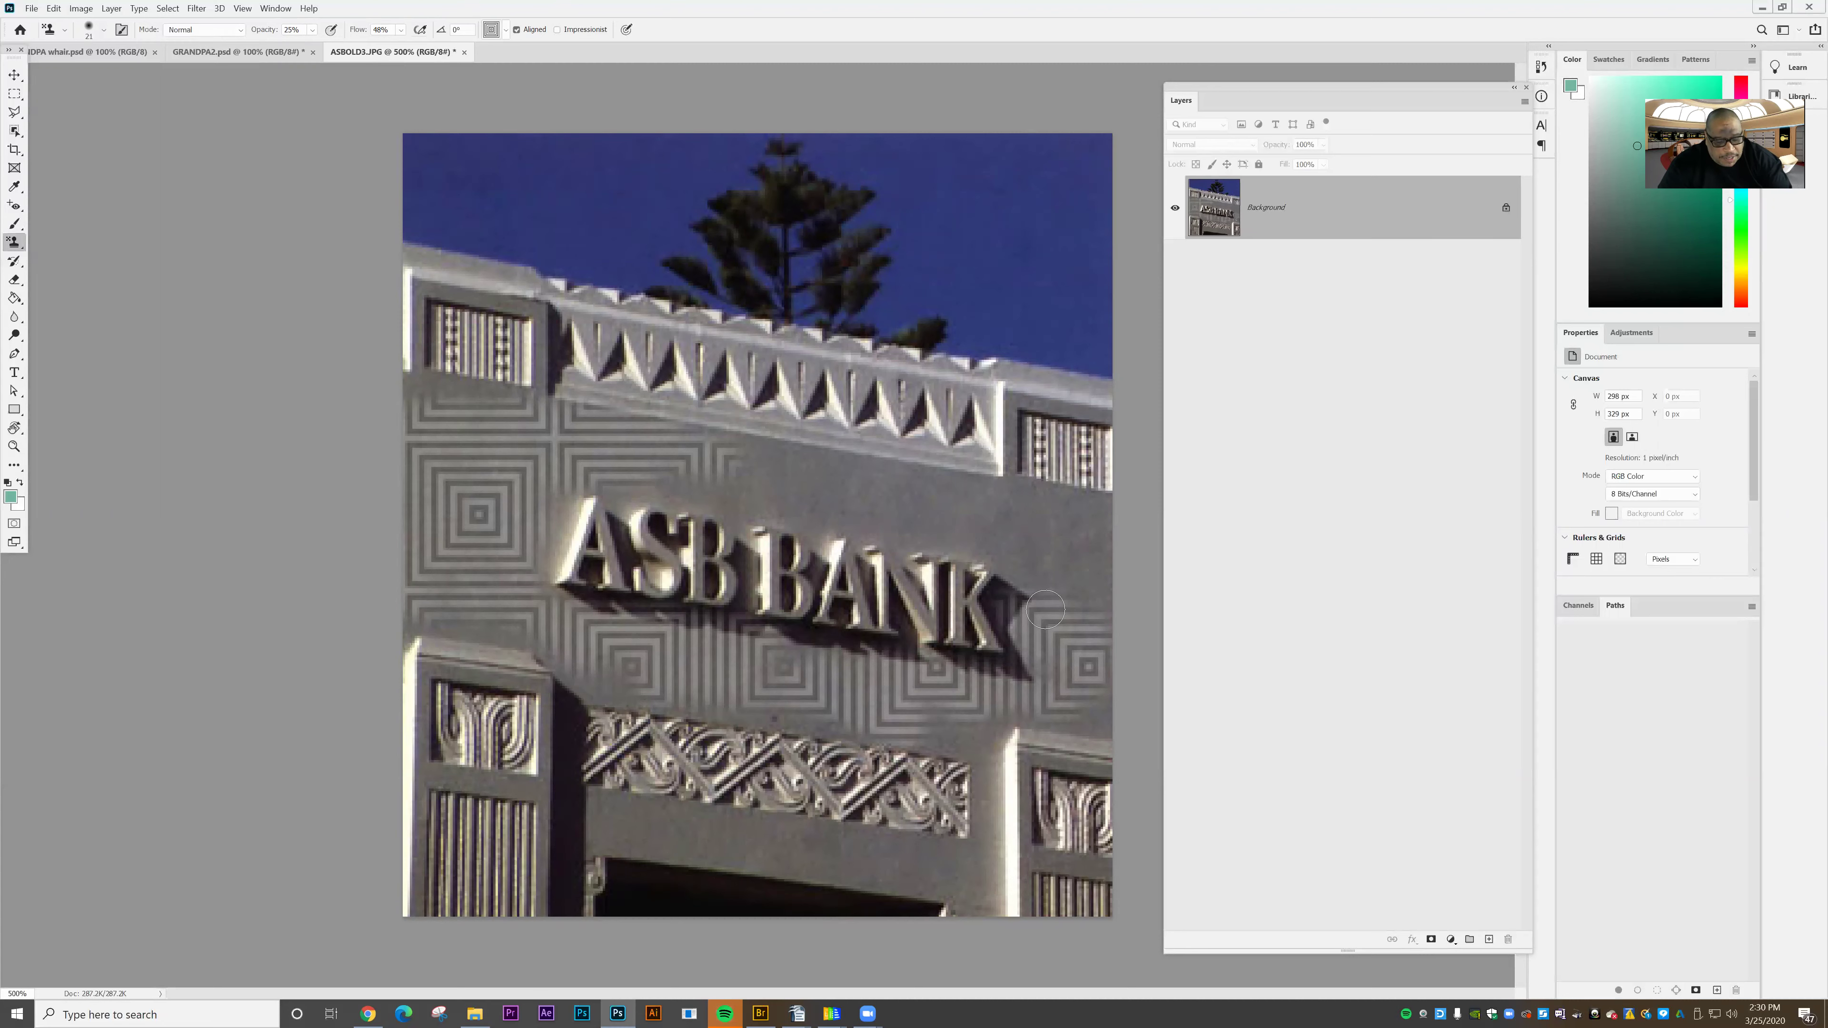
{"action": "key", "text": "ctrl+z"}
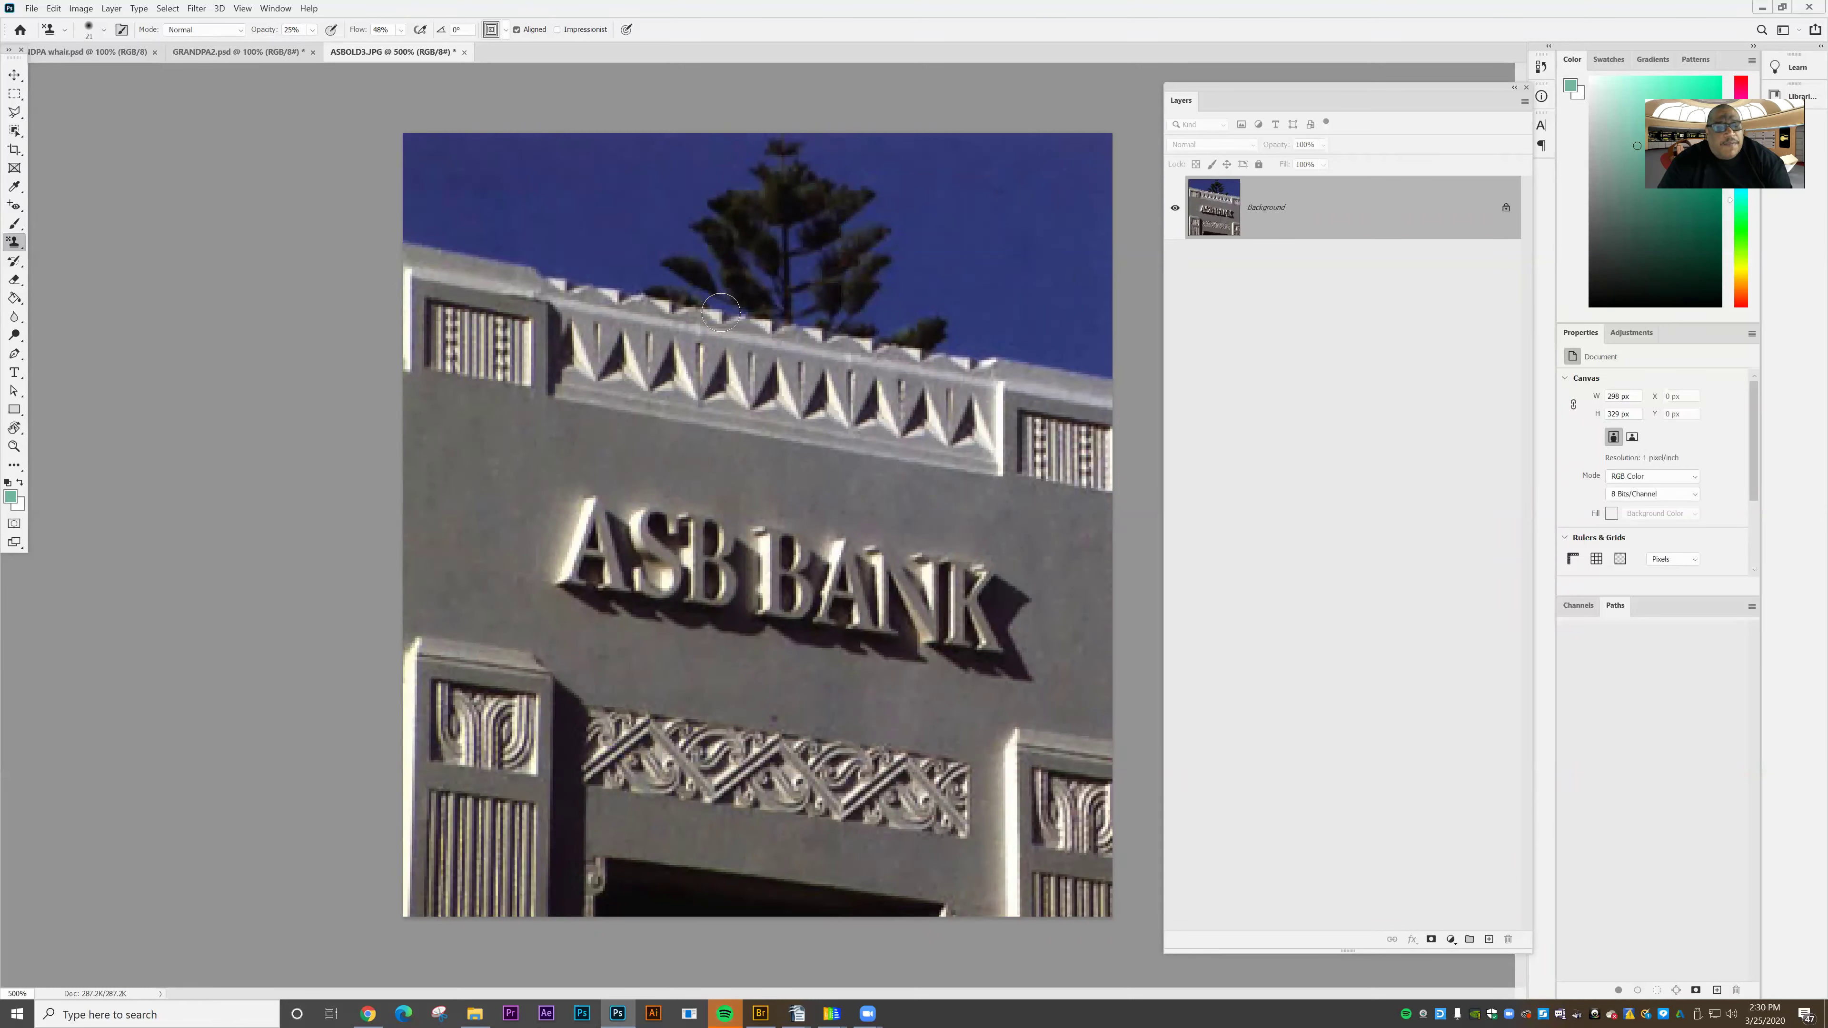
{"action": "left_click", "coordinate": [506, 30]}
{"action": "left_click_drag", "start_coordinate": [550, 88], "coordinate": [552, 130]}
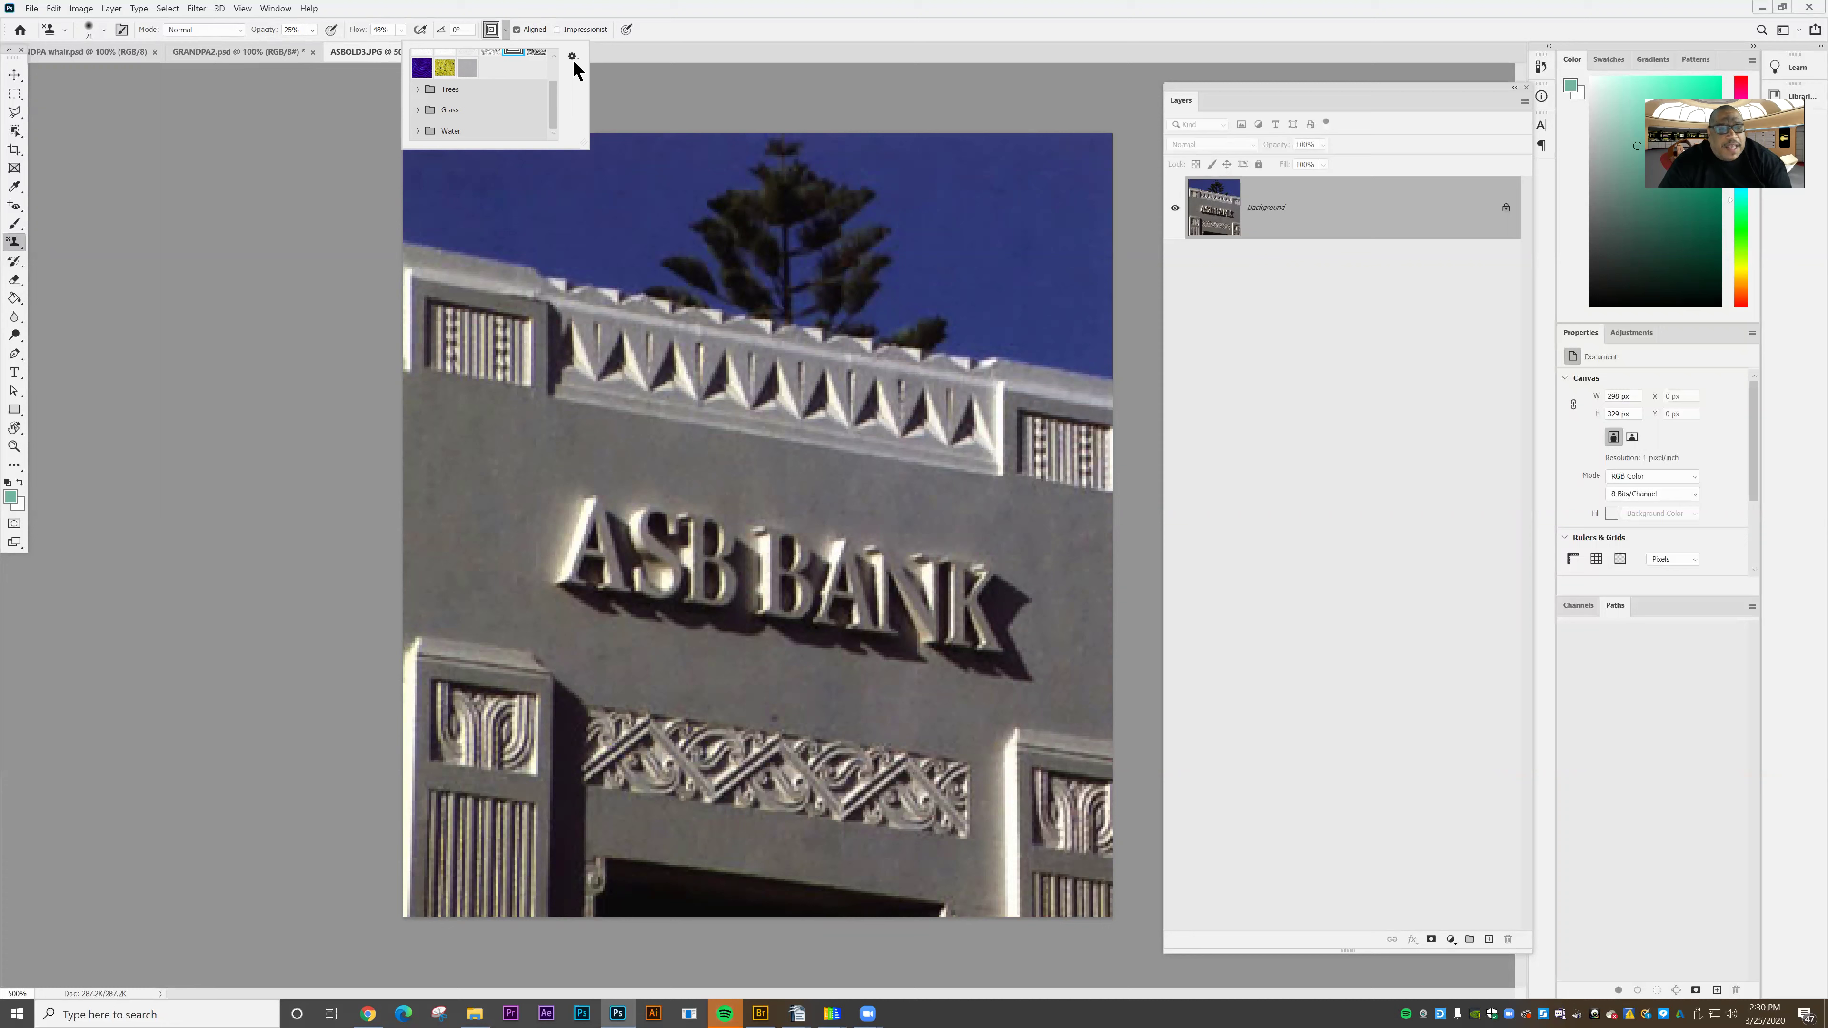
{"action": "left_click", "coordinate": [631, 61]}
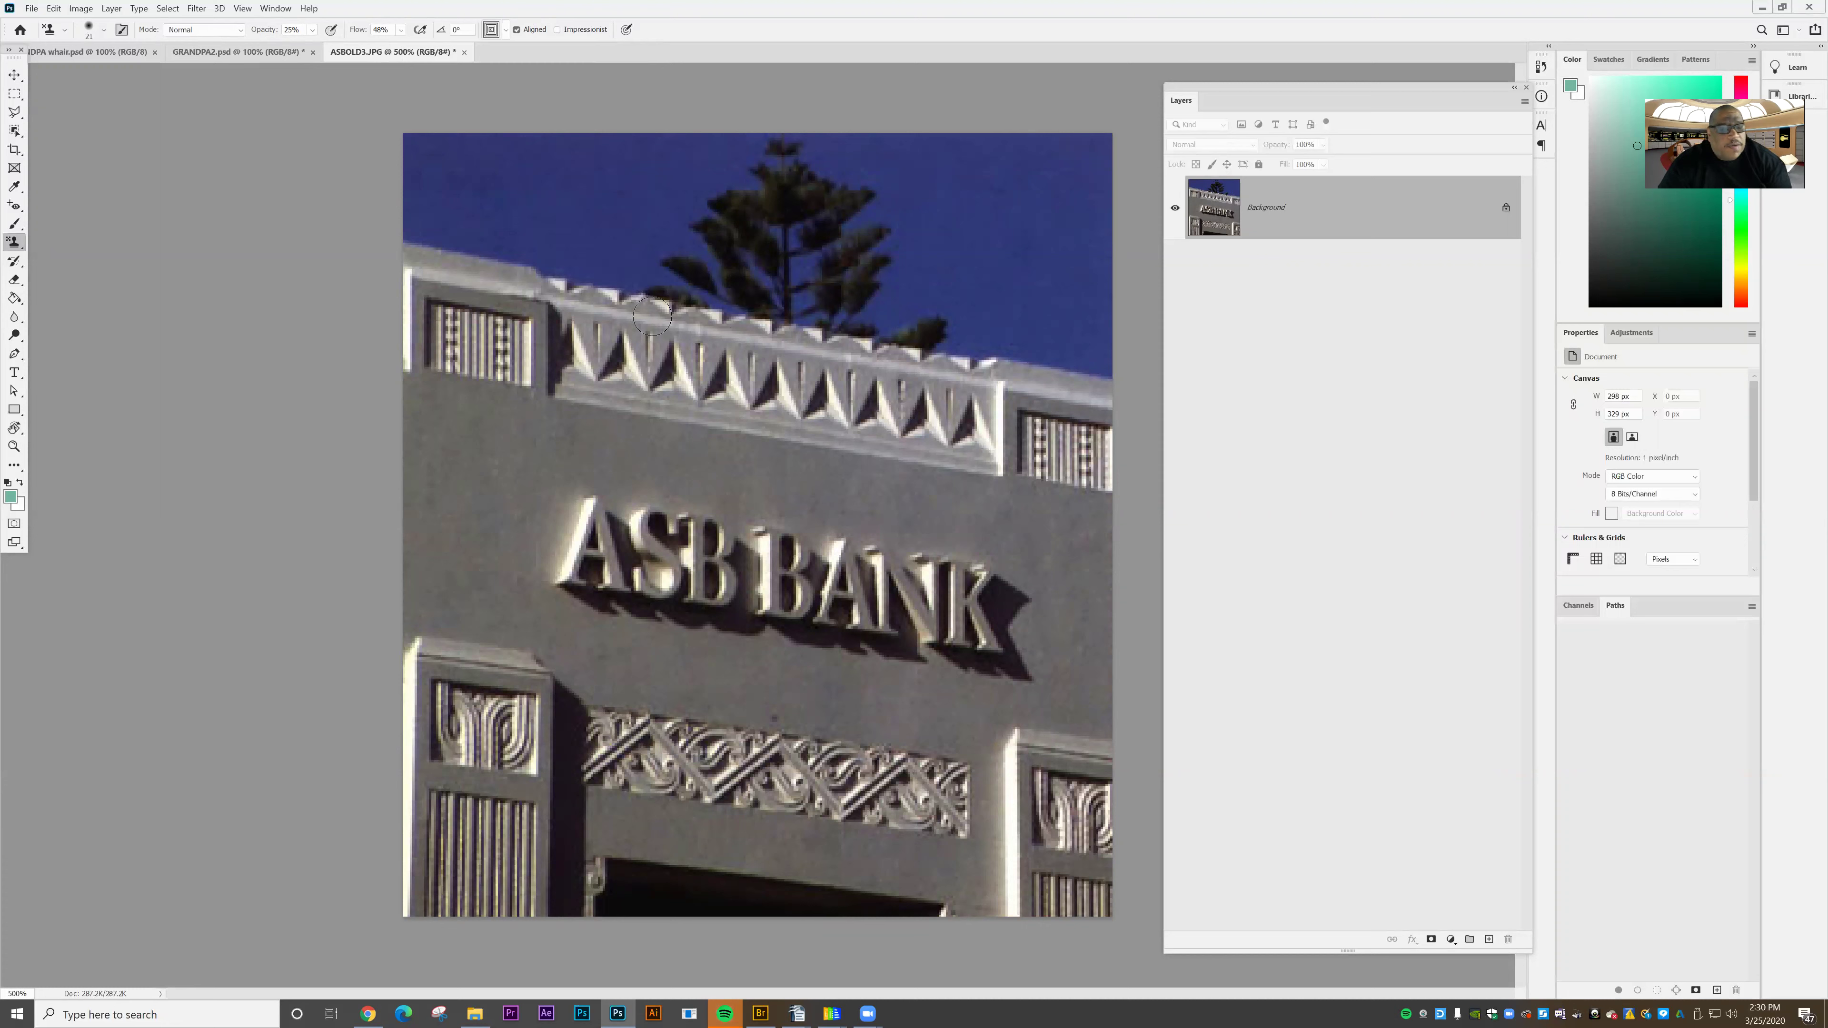
Select the first letter A of the ASB BANK sign with a rectangular marquee and define it as a pattern, keeping the default name
{"action": "left_click", "coordinate": [14, 94]}
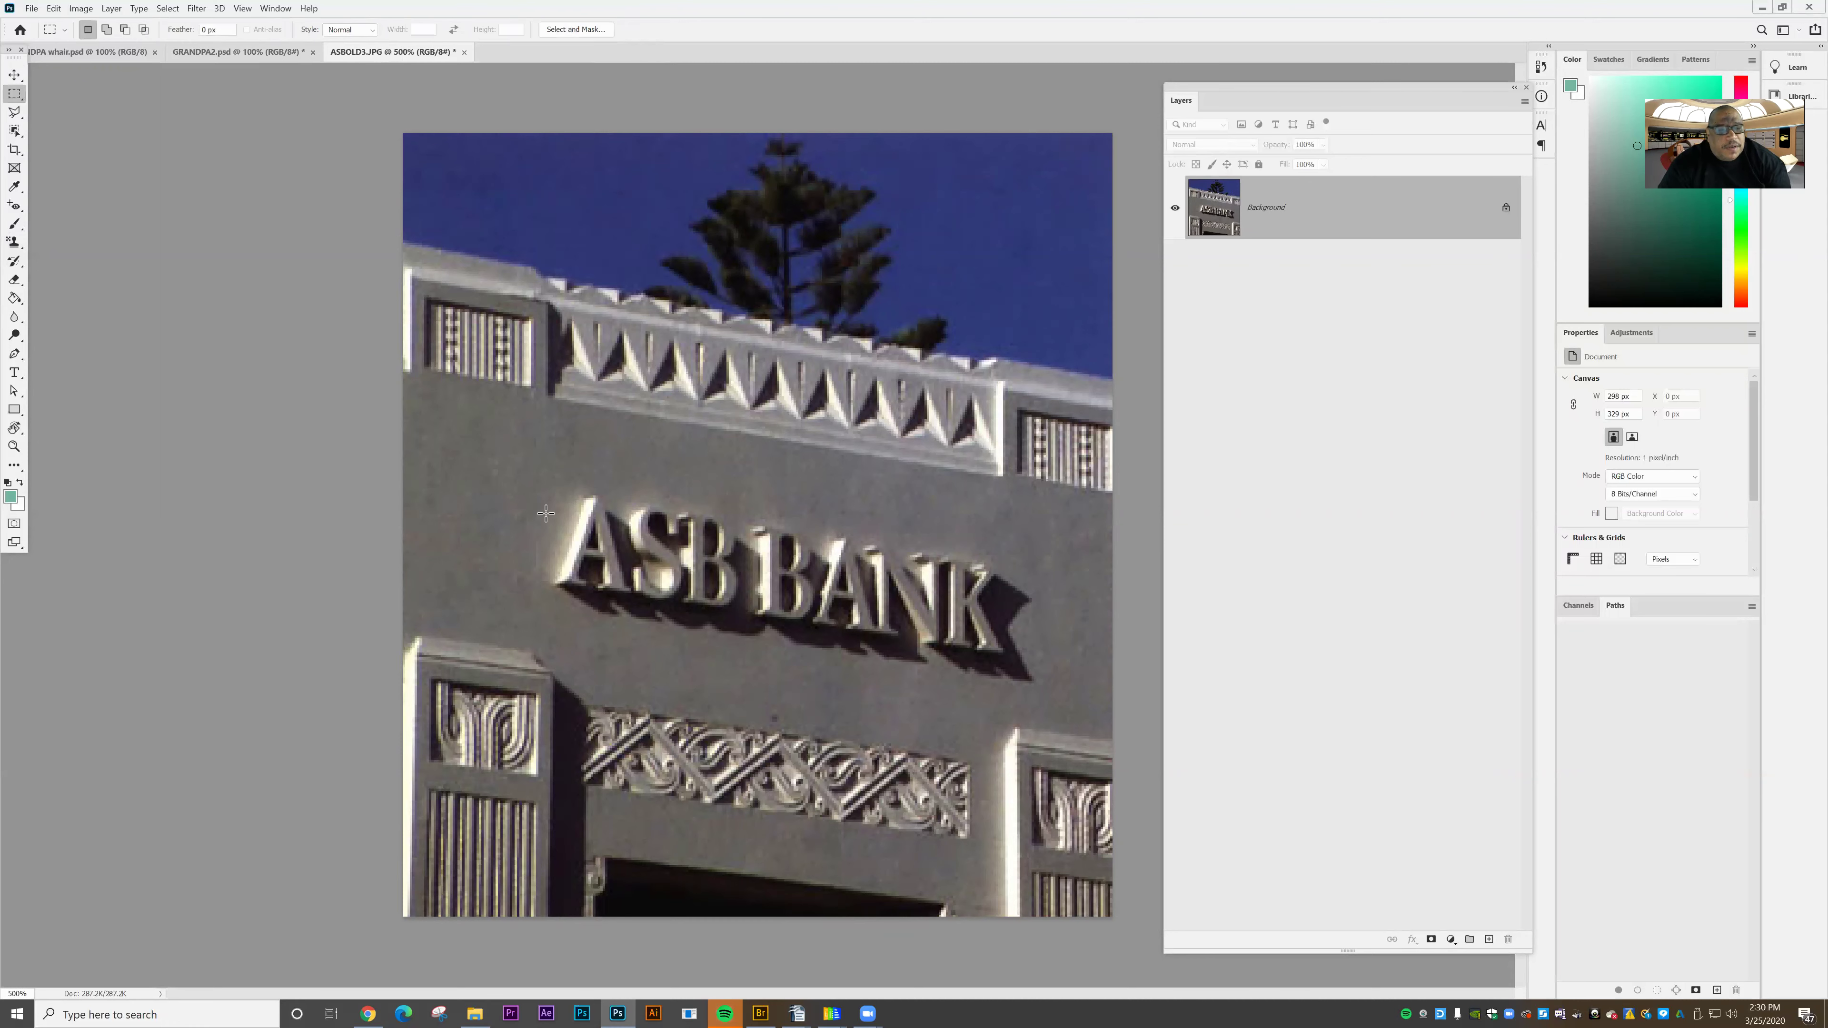
{"action": "left_click_drag", "start_coordinate": [563, 511], "coordinate": [713, 634]}
{"action": "left_click", "coordinate": [54, 8]}
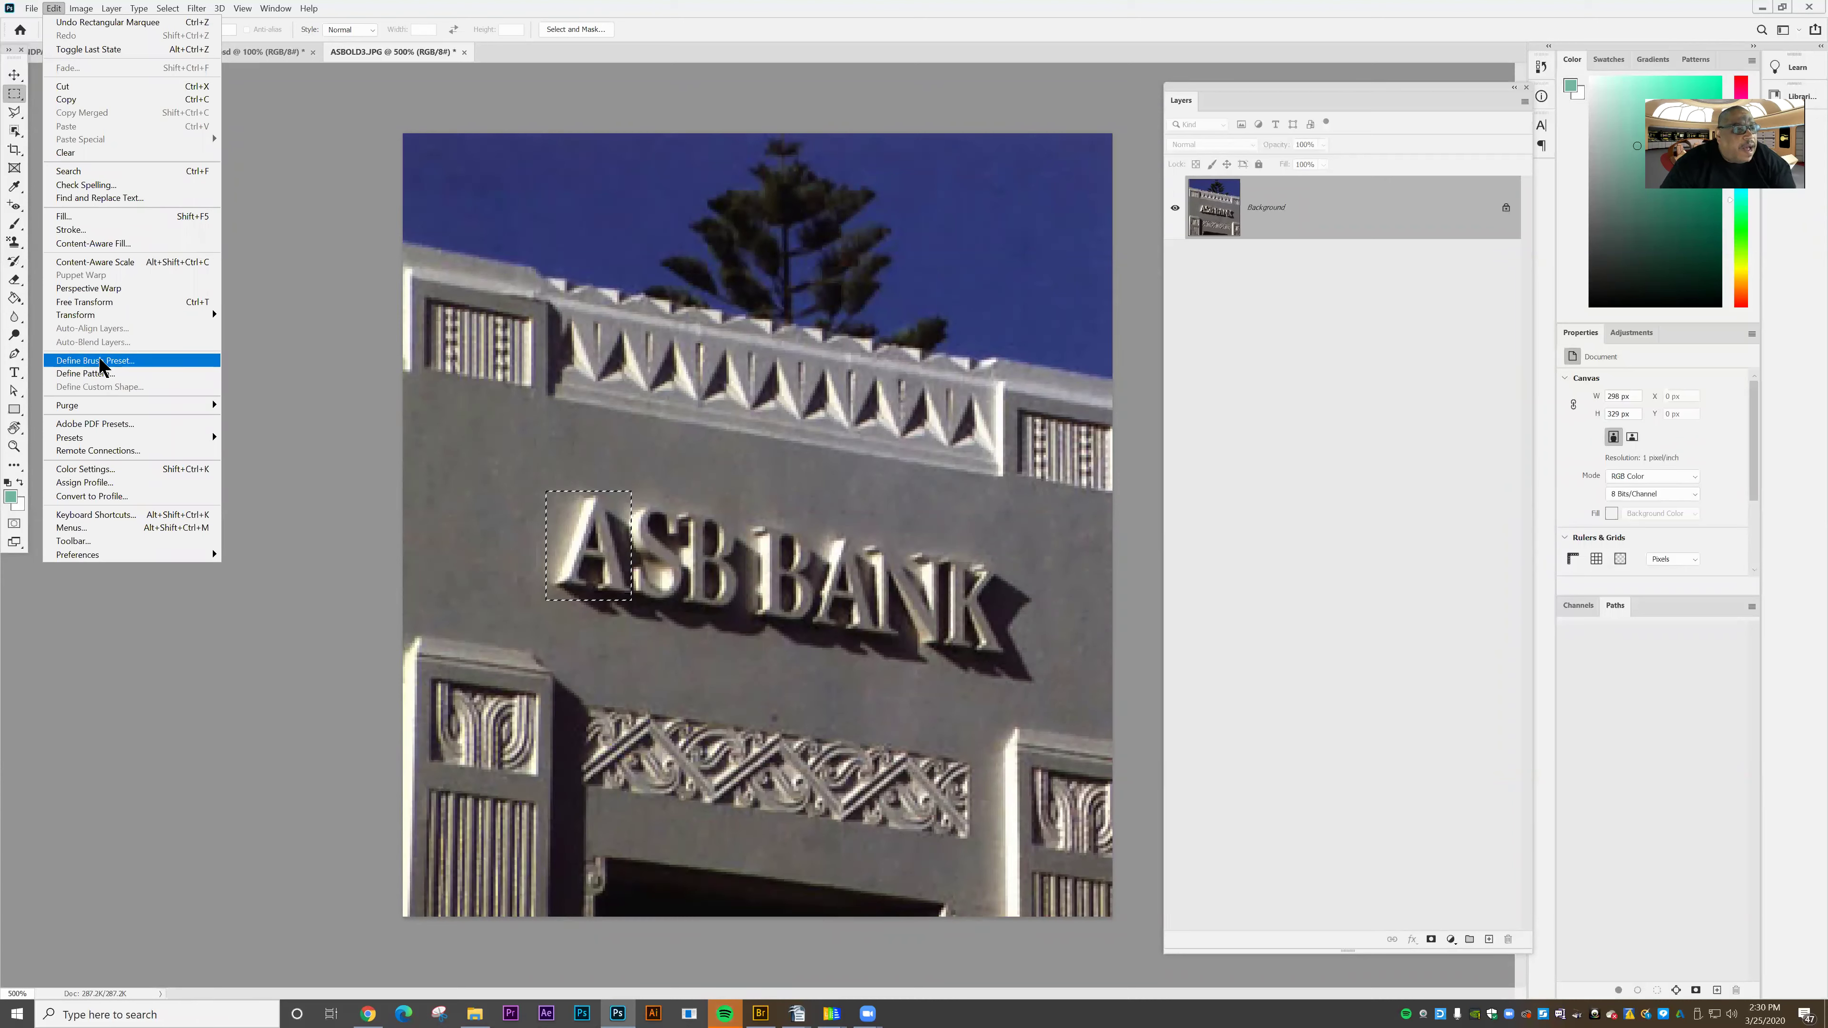
{"action": "left_click", "coordinate": [101, 373]}
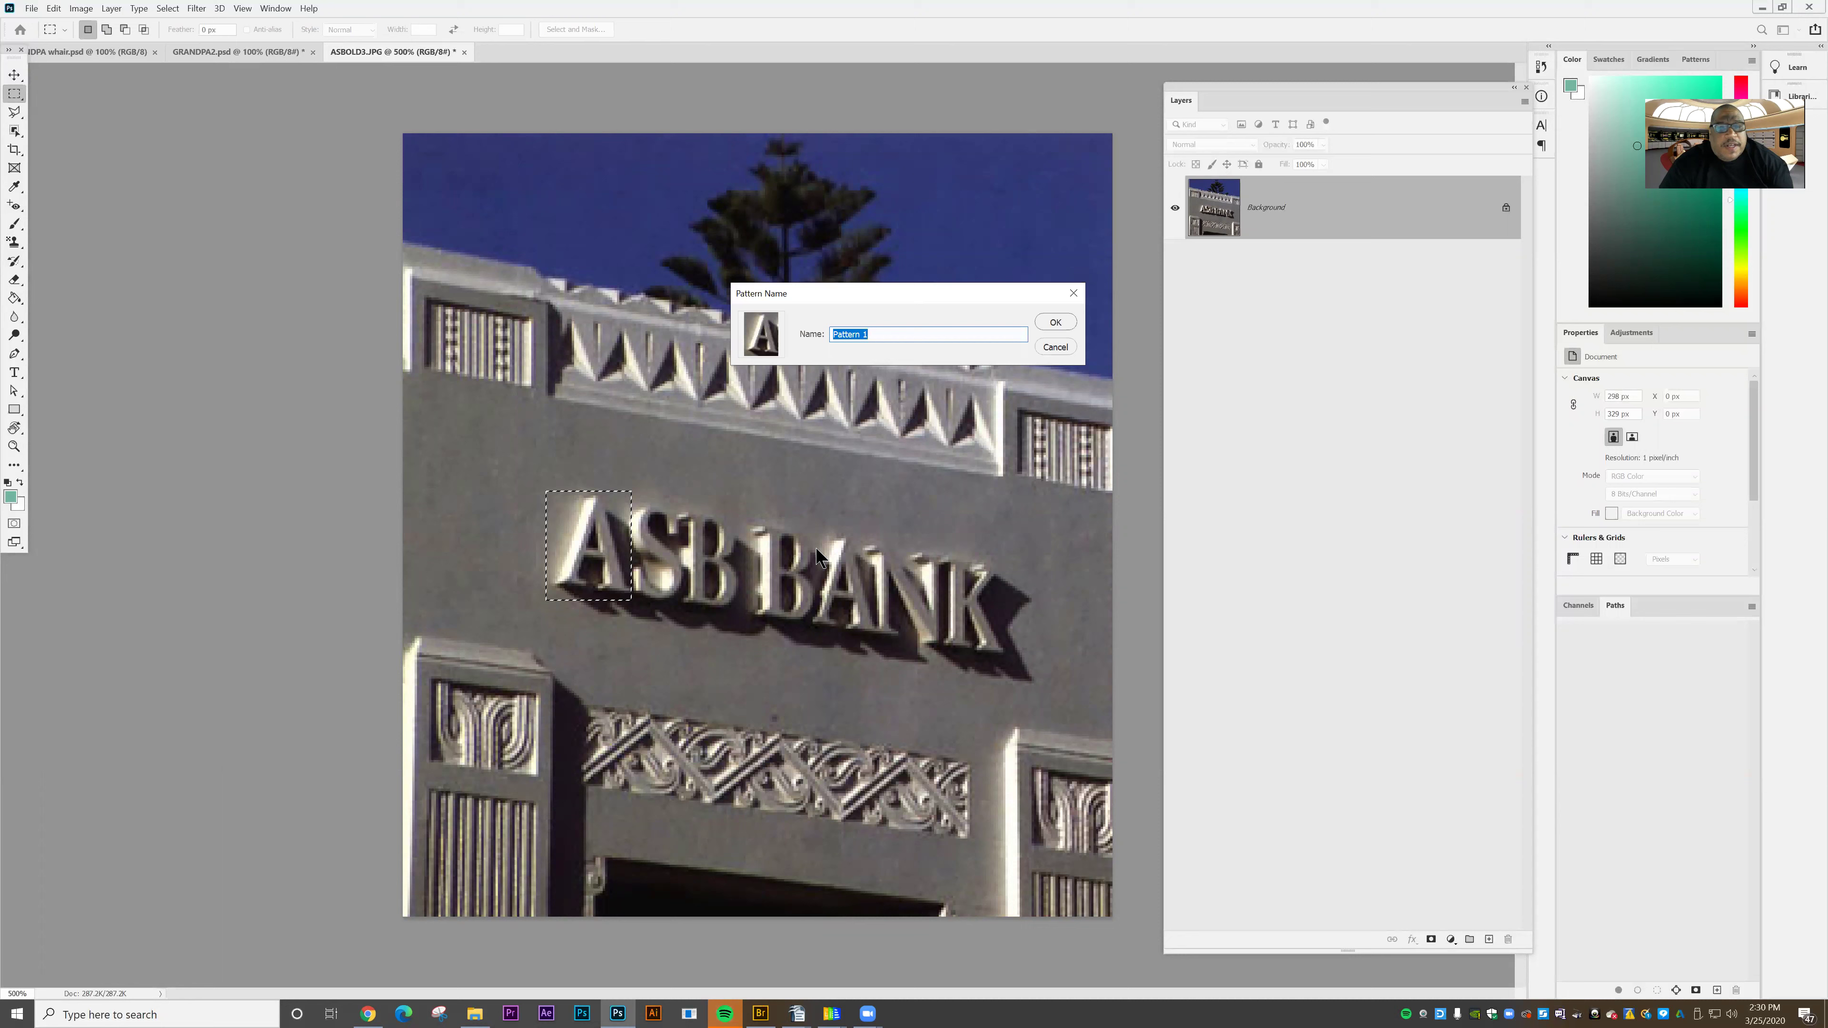
{"action": "double_click", "coordinate": [871, 334]}
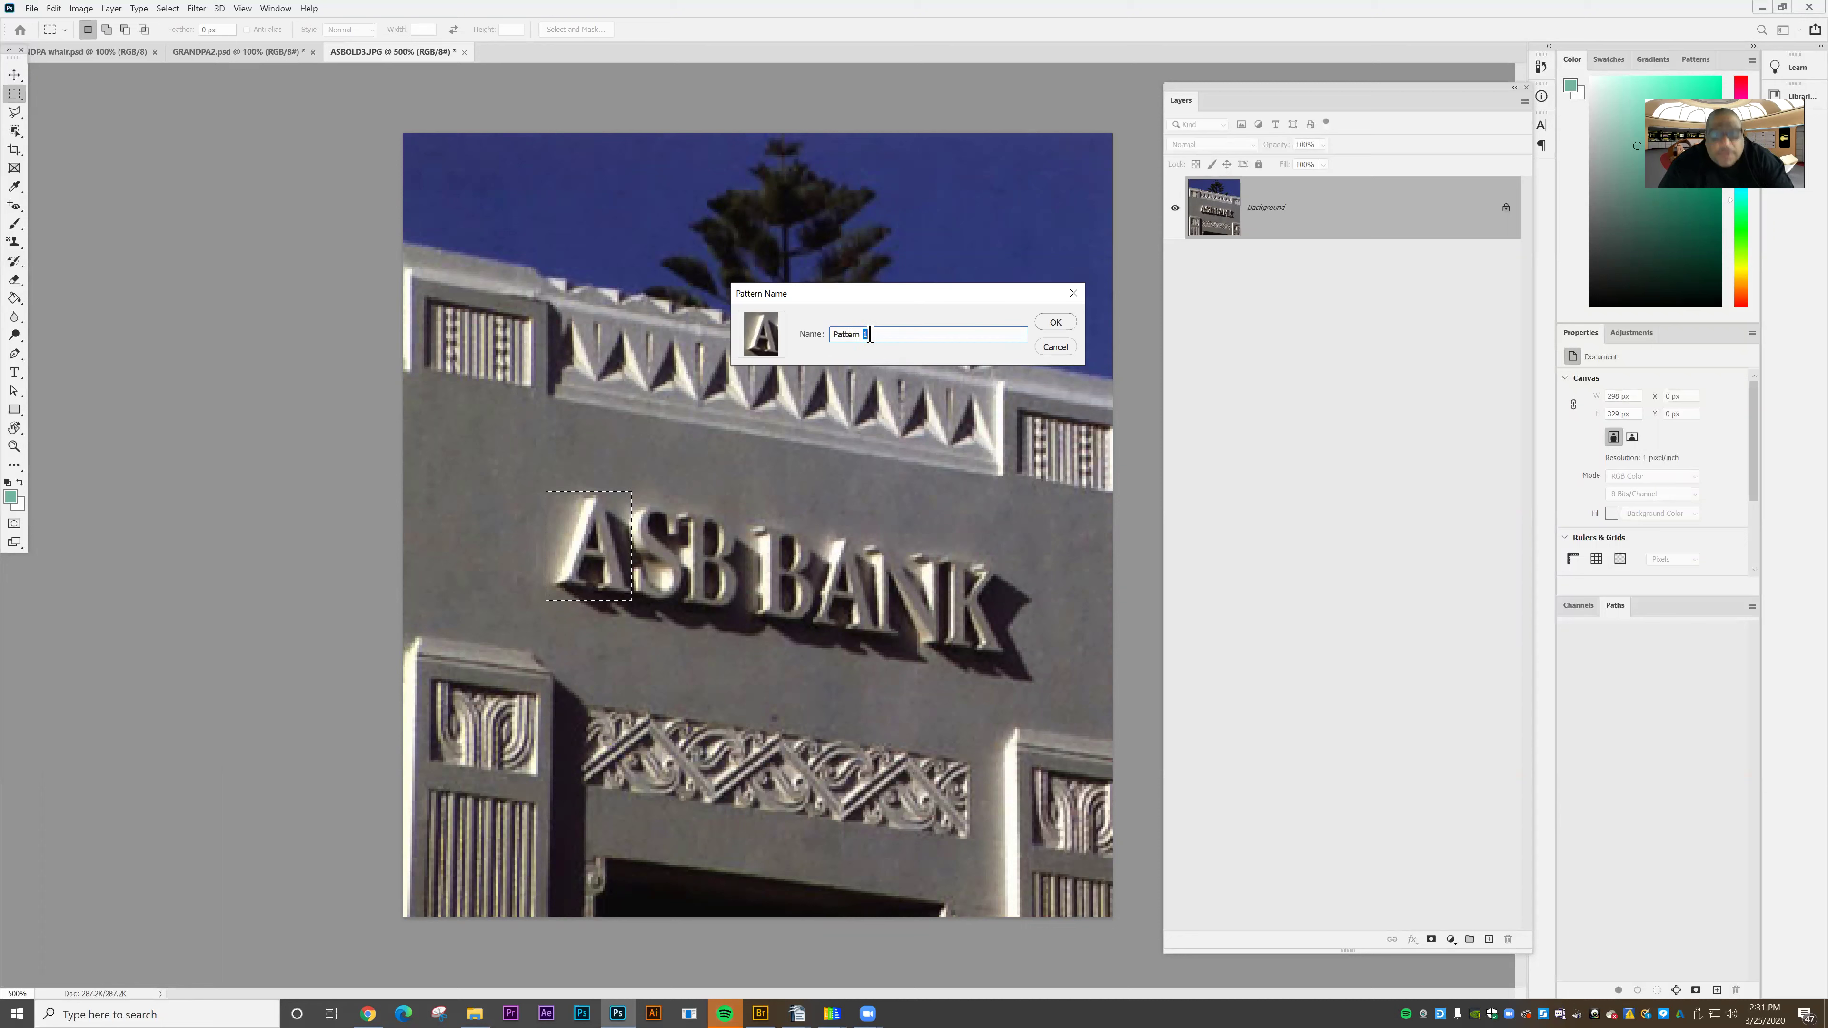
{"action": "left_click", "coordinate": [1055, 323]}
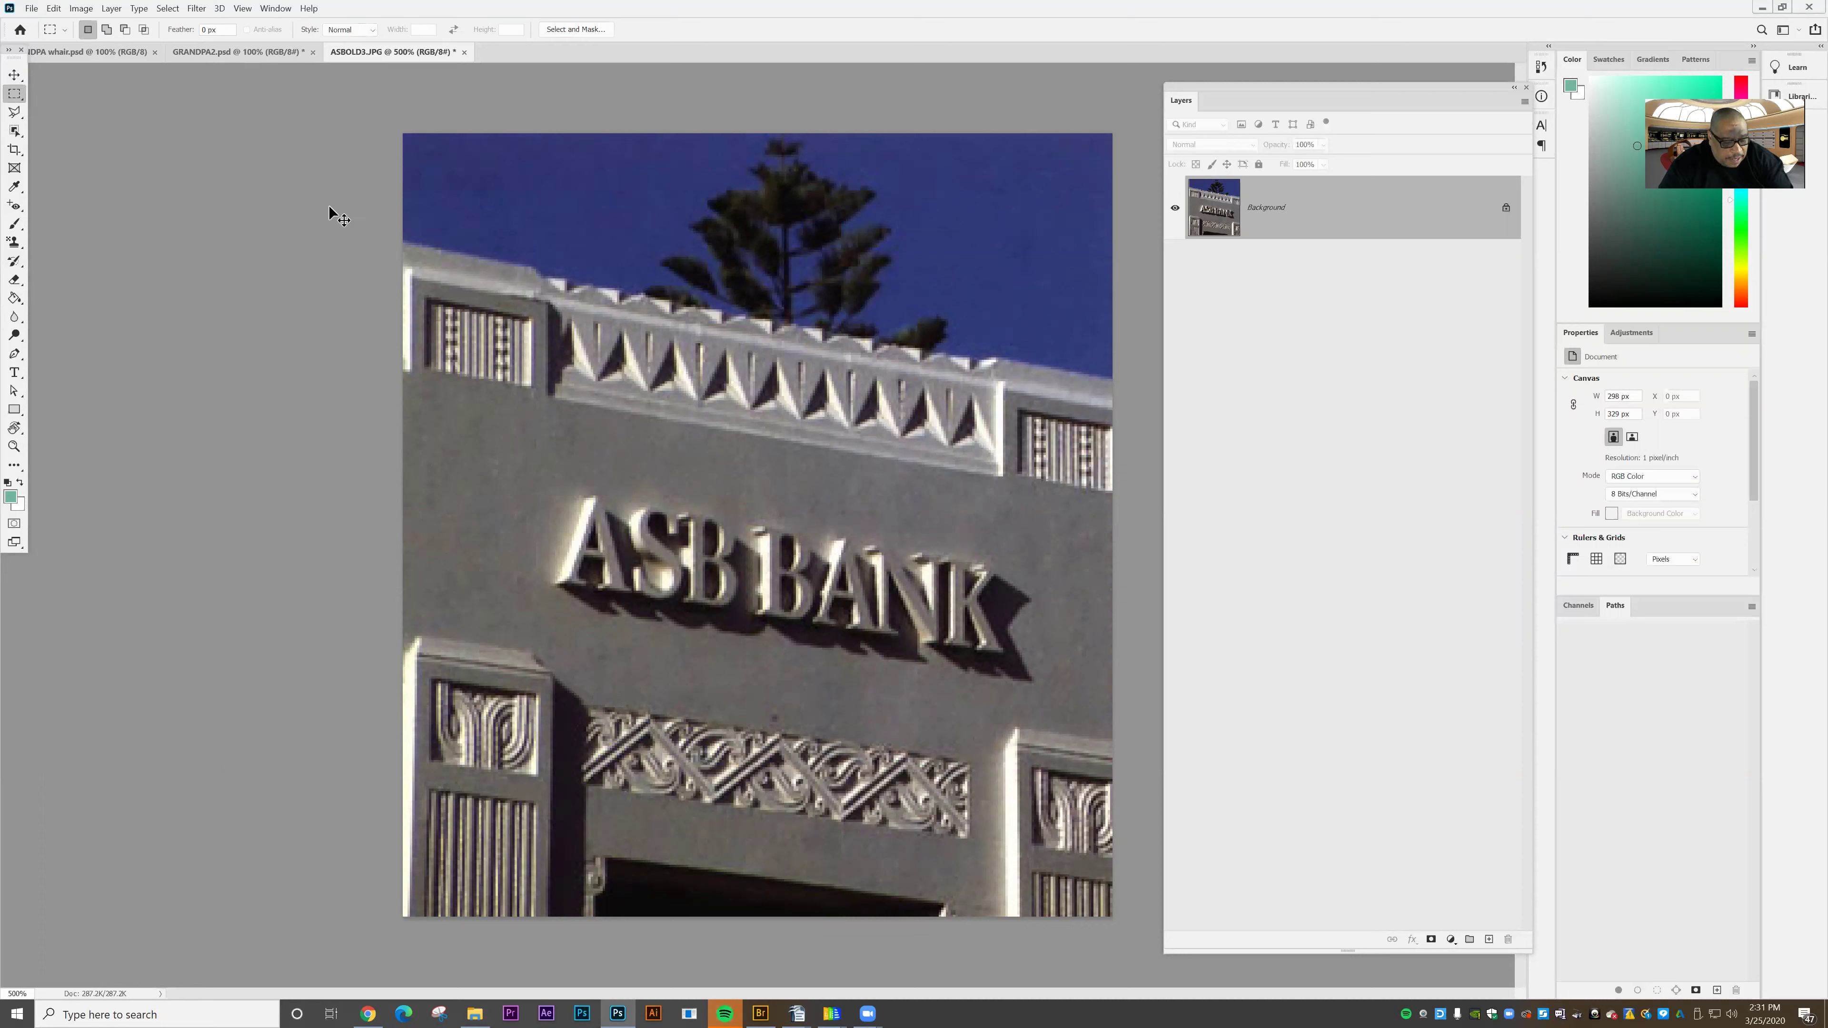
Bring back the marquee around the letter A with Reselect and clear it, and repeat this once more
{"action": "left_click", "coordinate": [176, 10]}
{"action": "left_click", "coordinate": [183, 46]}
{"action": "key", "text": "ctrl+shift+d"}
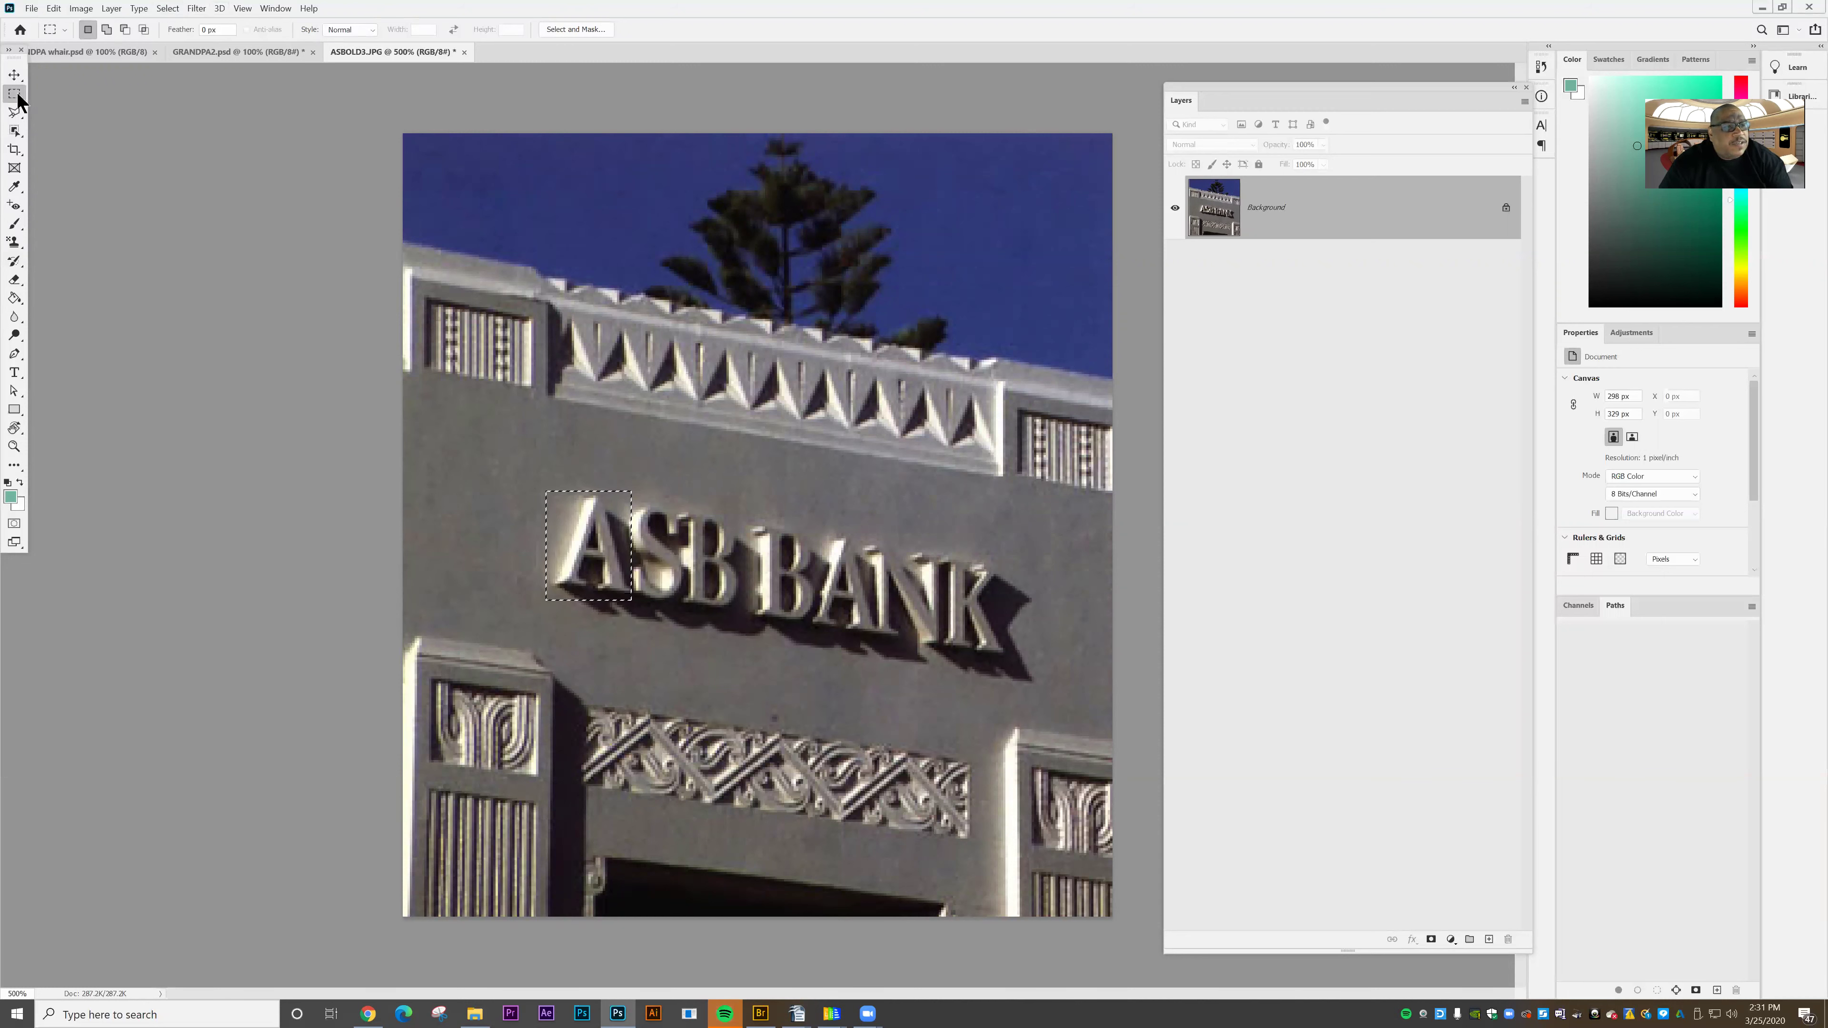
{"action": "left_click", "coordinate": [229, 368]}
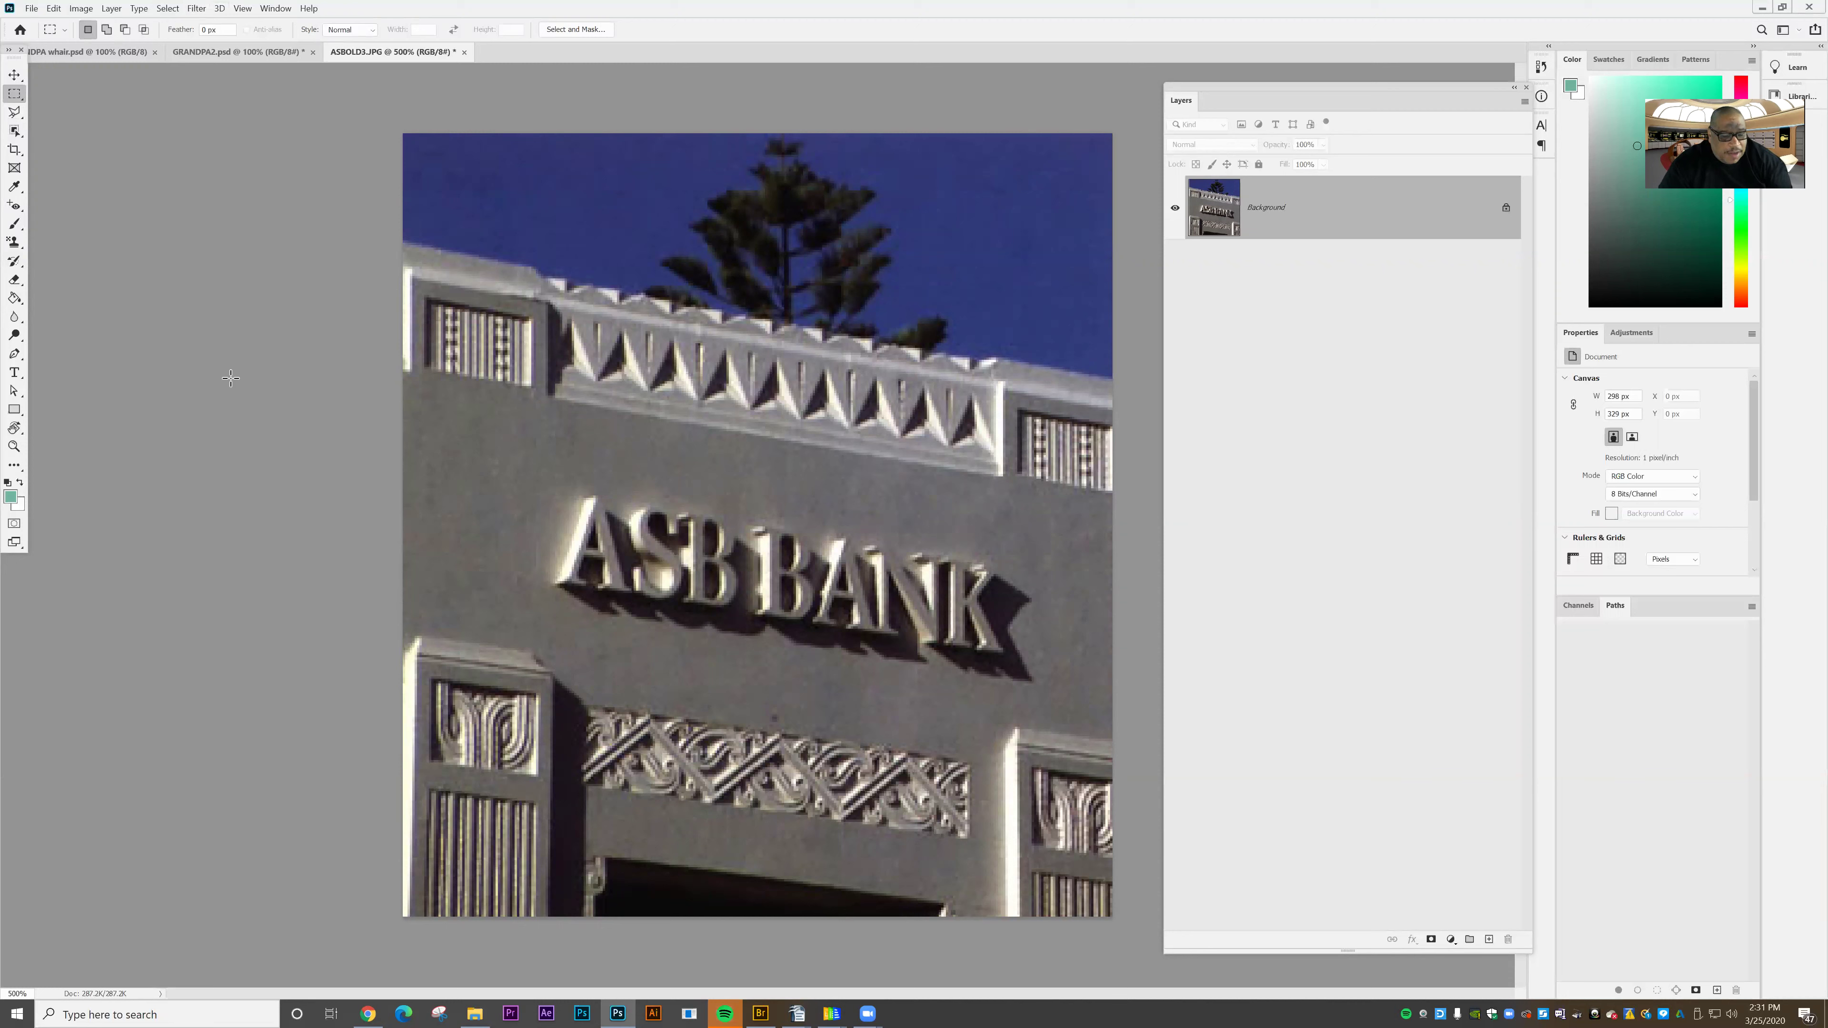
{"action": "left_click", "coordinate": [167, 8]}
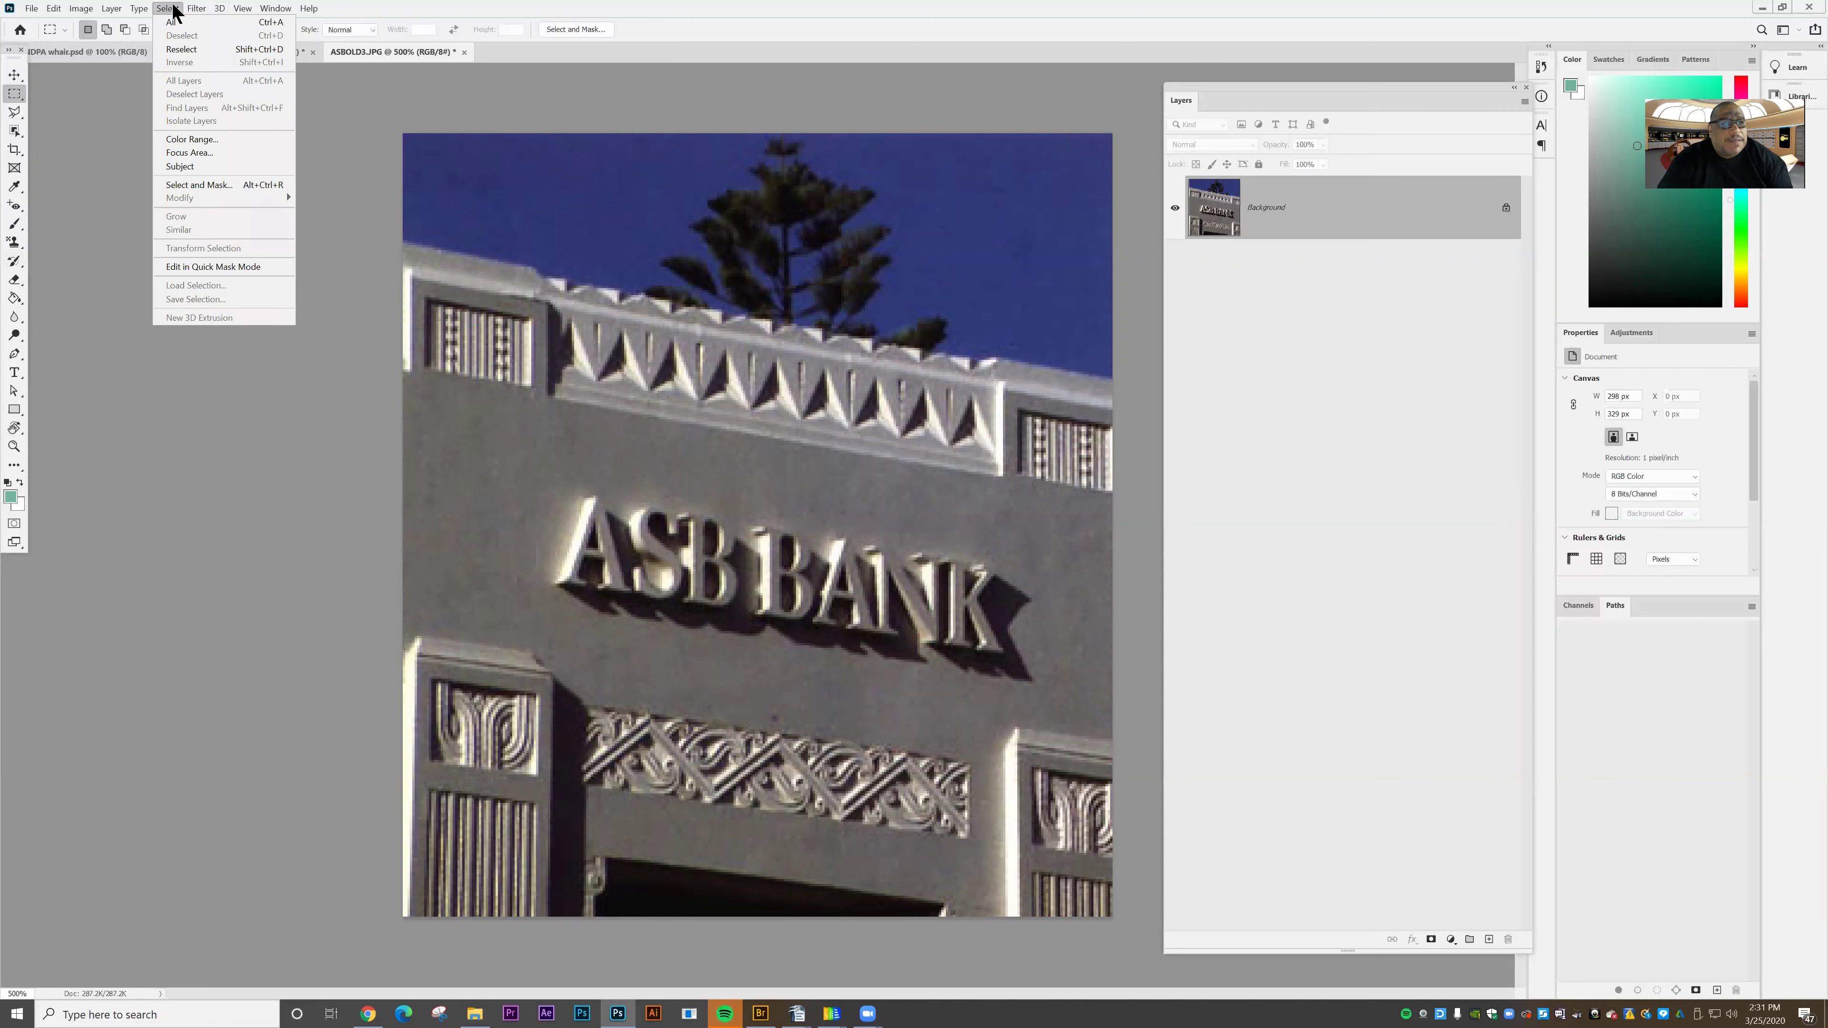
{"action": "key", "text": "Return"}
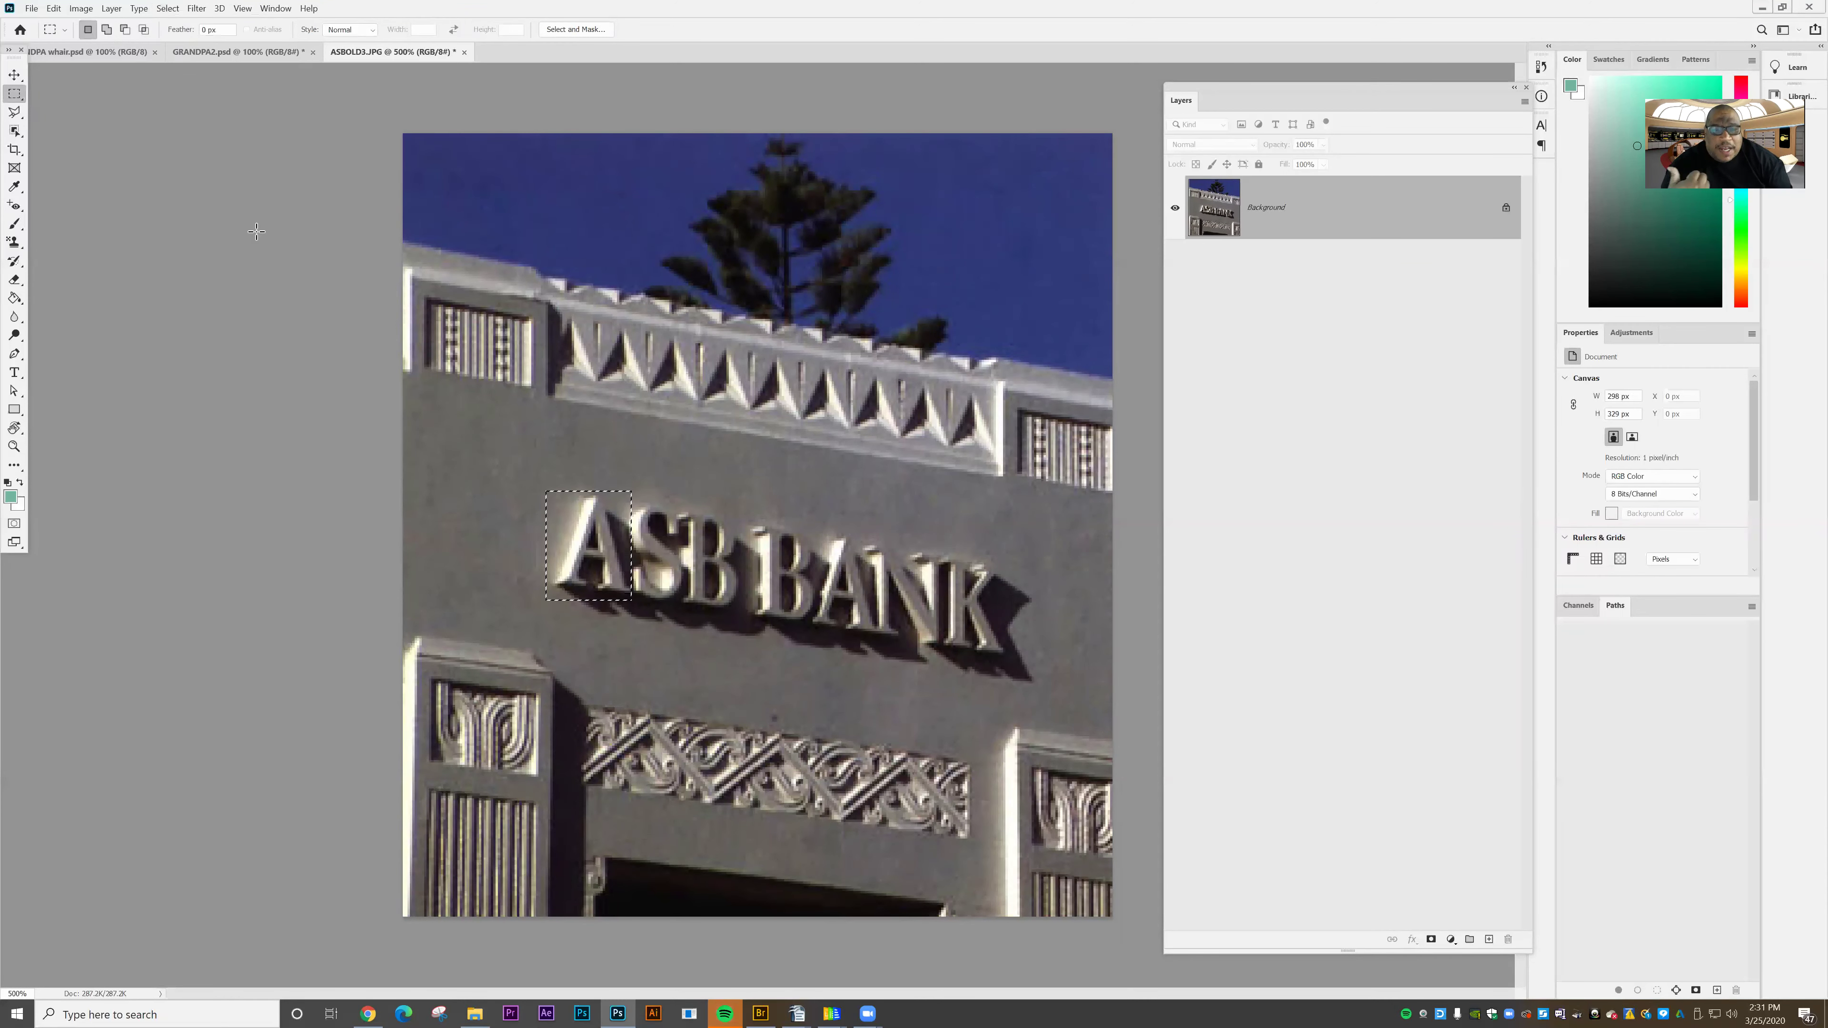
{"action": "left_click", "coordinate": [452, 329]}
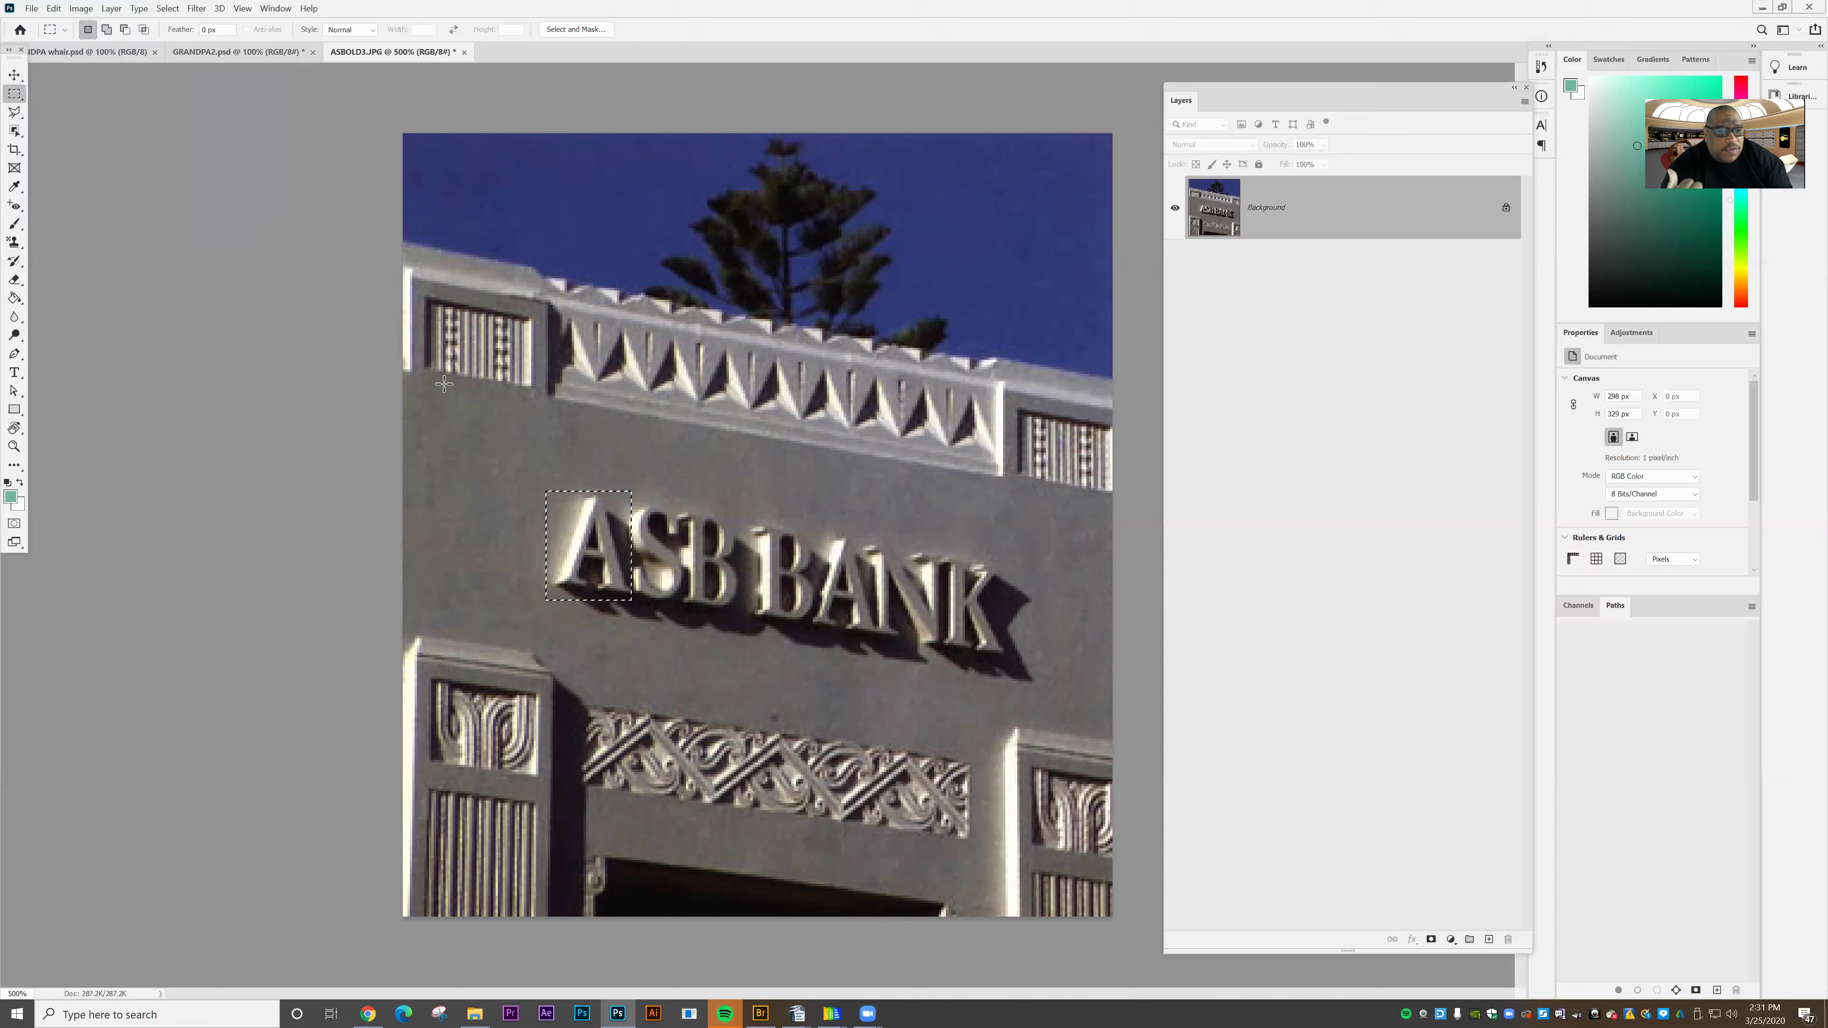
Undo the deselection of the letter A and clear the selection again
{"action": "left_click", "coordinate": [57, 10]}
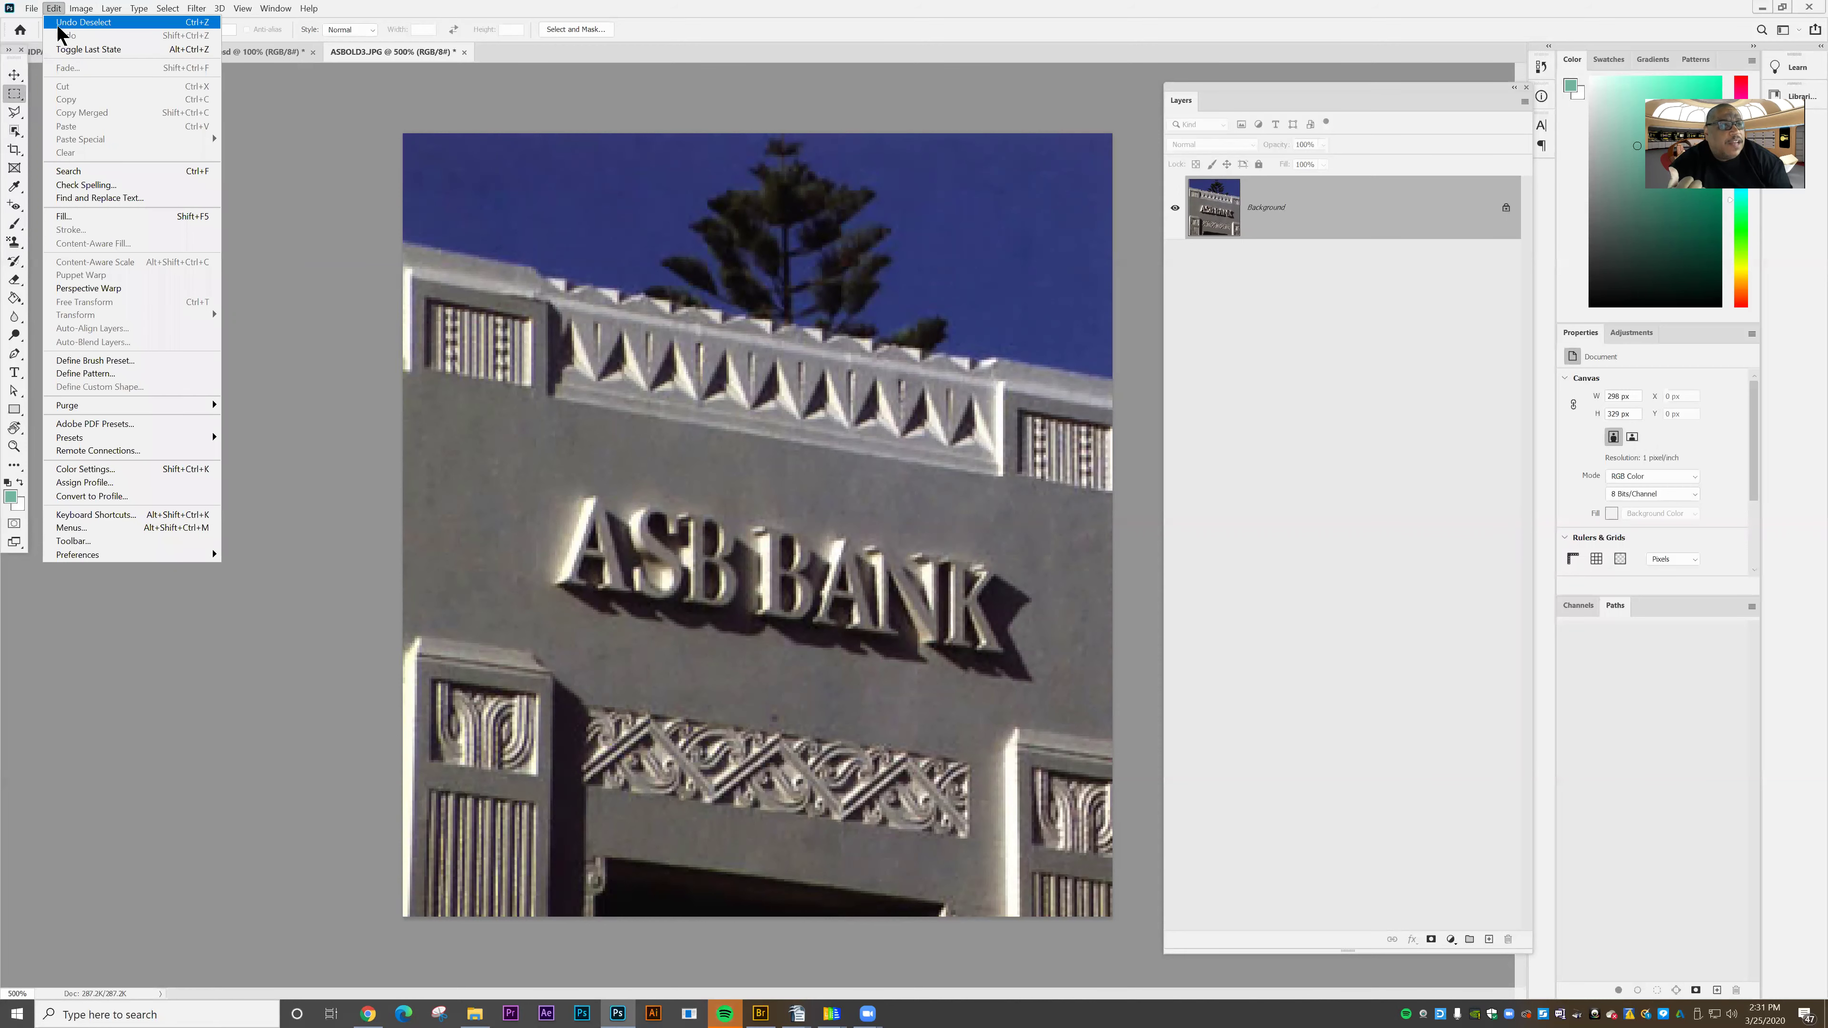
{"action": "left_click", "coordinate": [64, 29]}
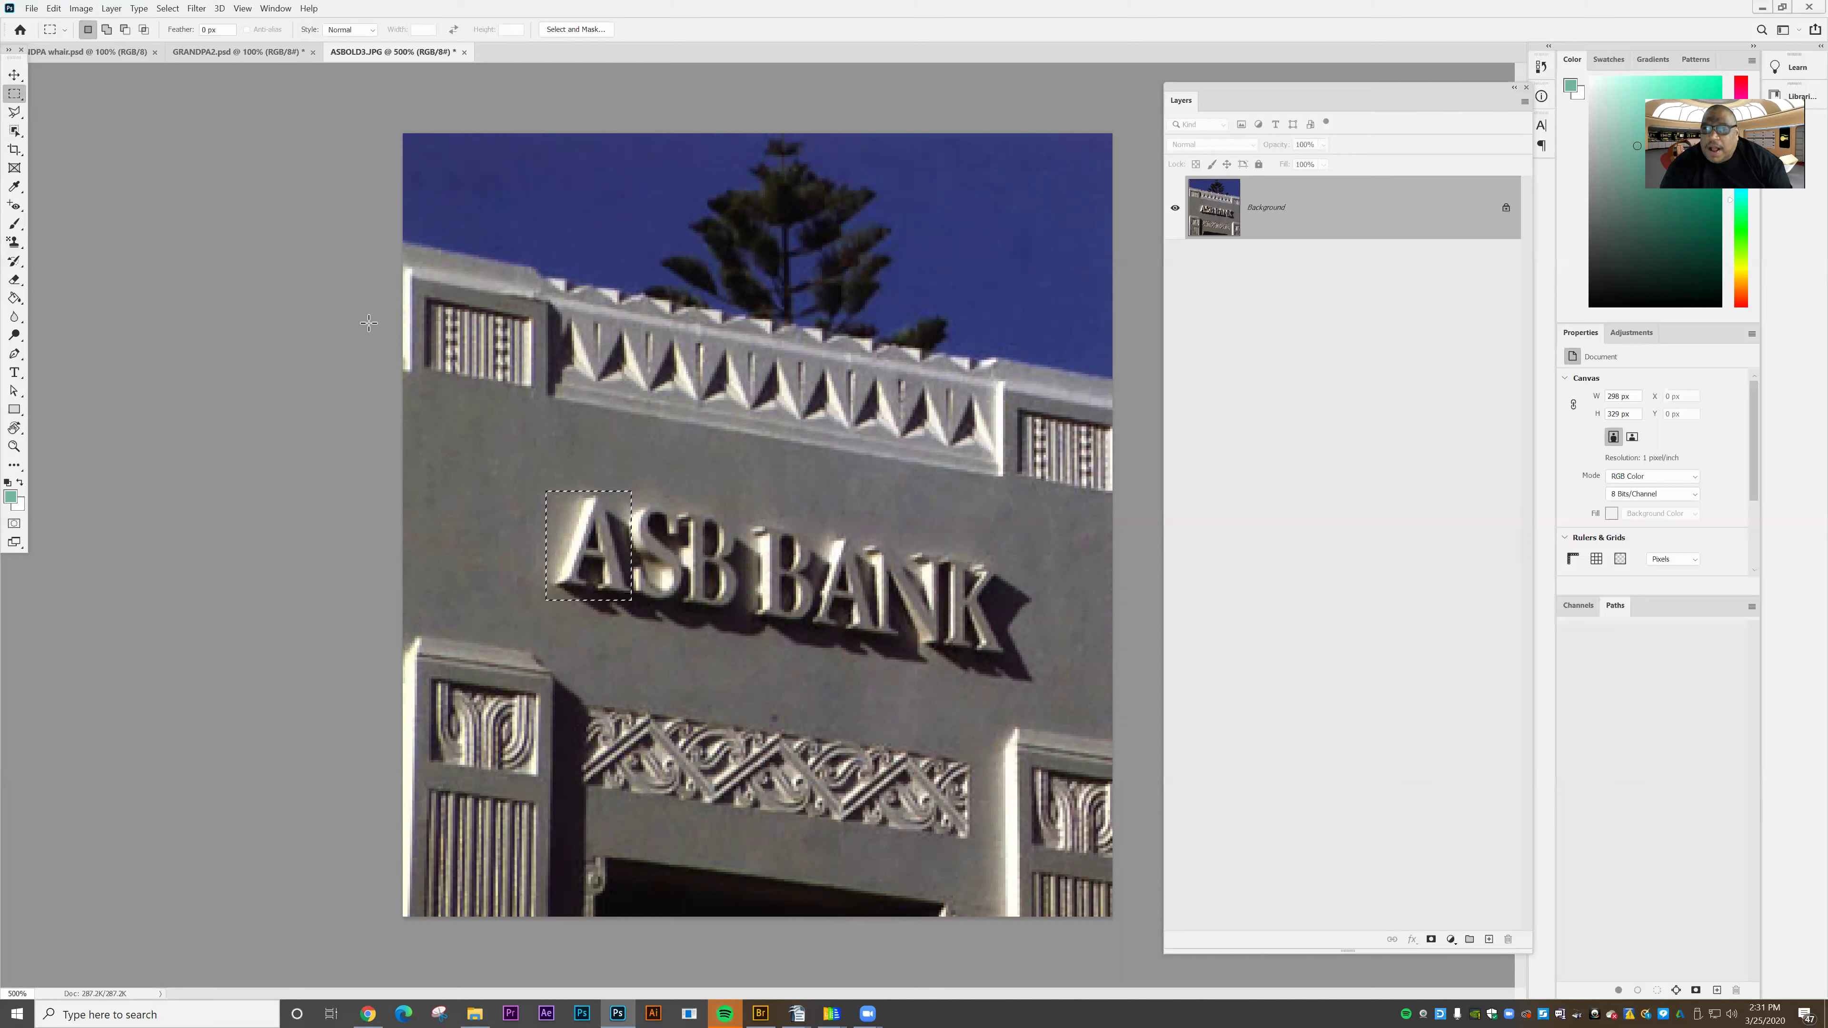
{"action": "left_click", "coordinate": [330, 351]}
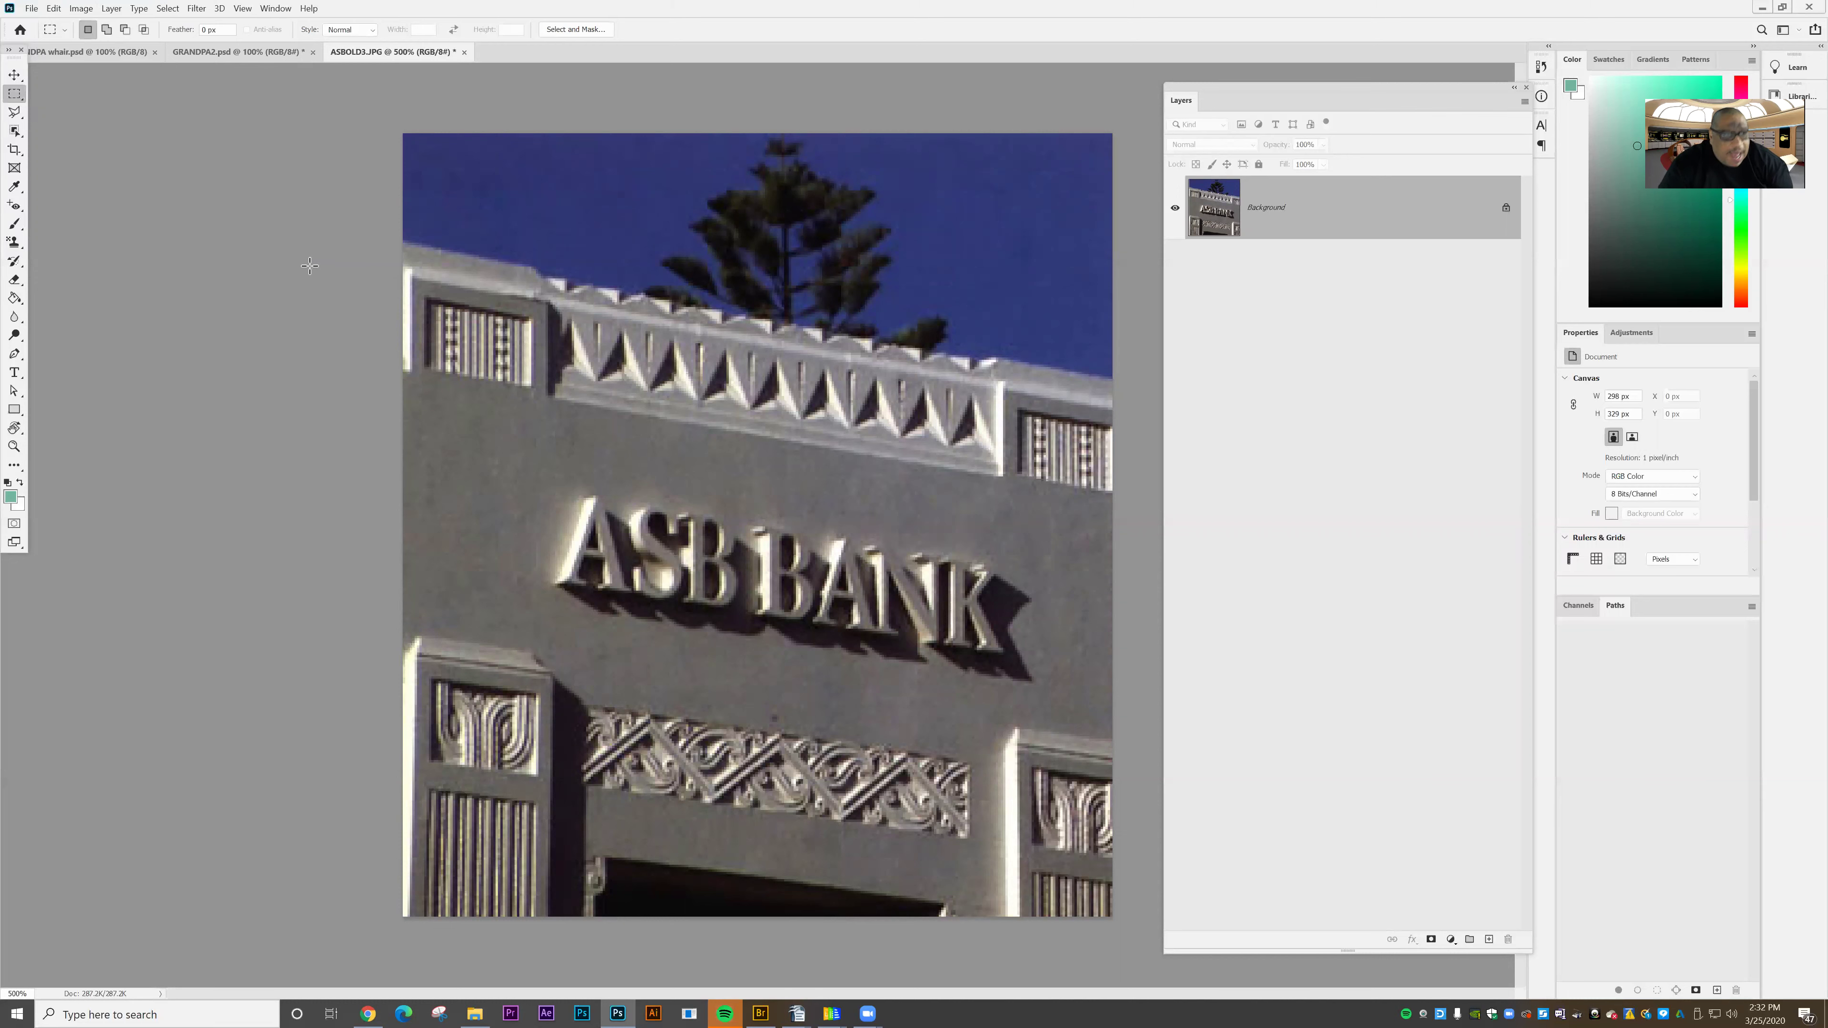
Choose the letter A pattern for the Pattern Stamp tool and paint it across the wall above, beside and below the ASB BANK lettering
{"action": "left_click", "coordinate": [14, 242]}
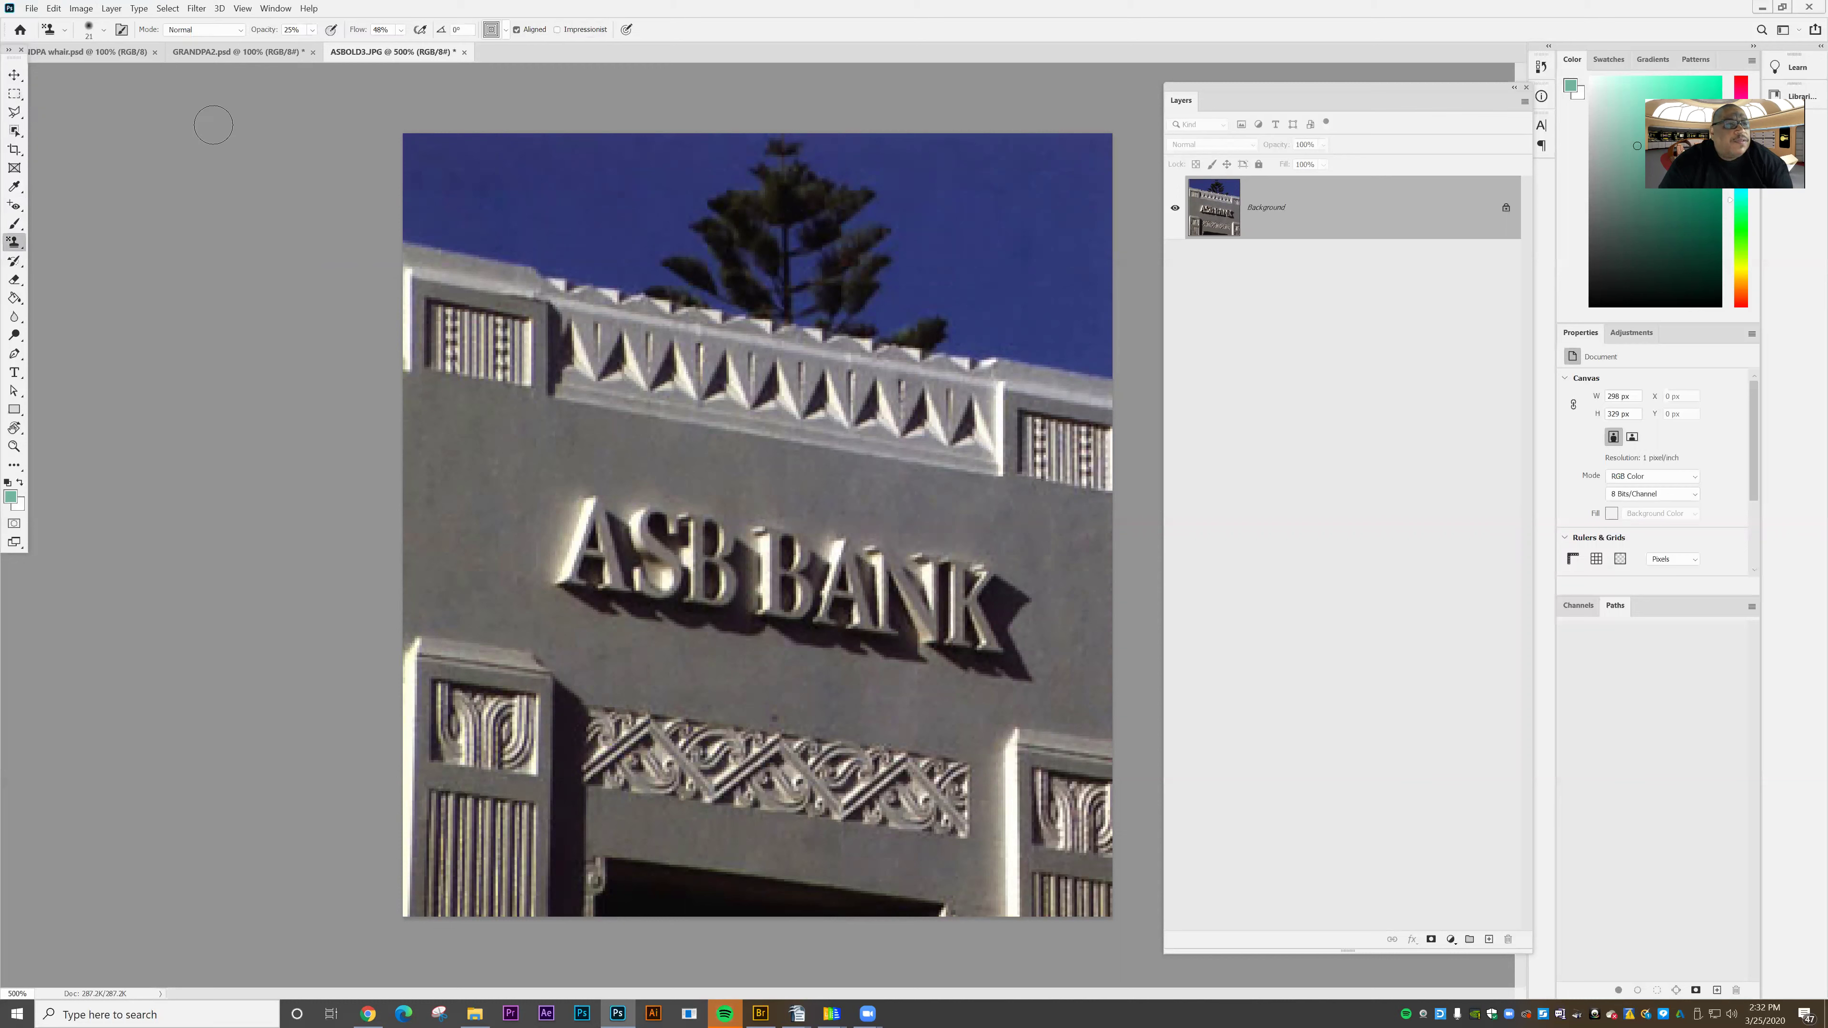
{"action": "left_click", "coordinate": [506, 30]}
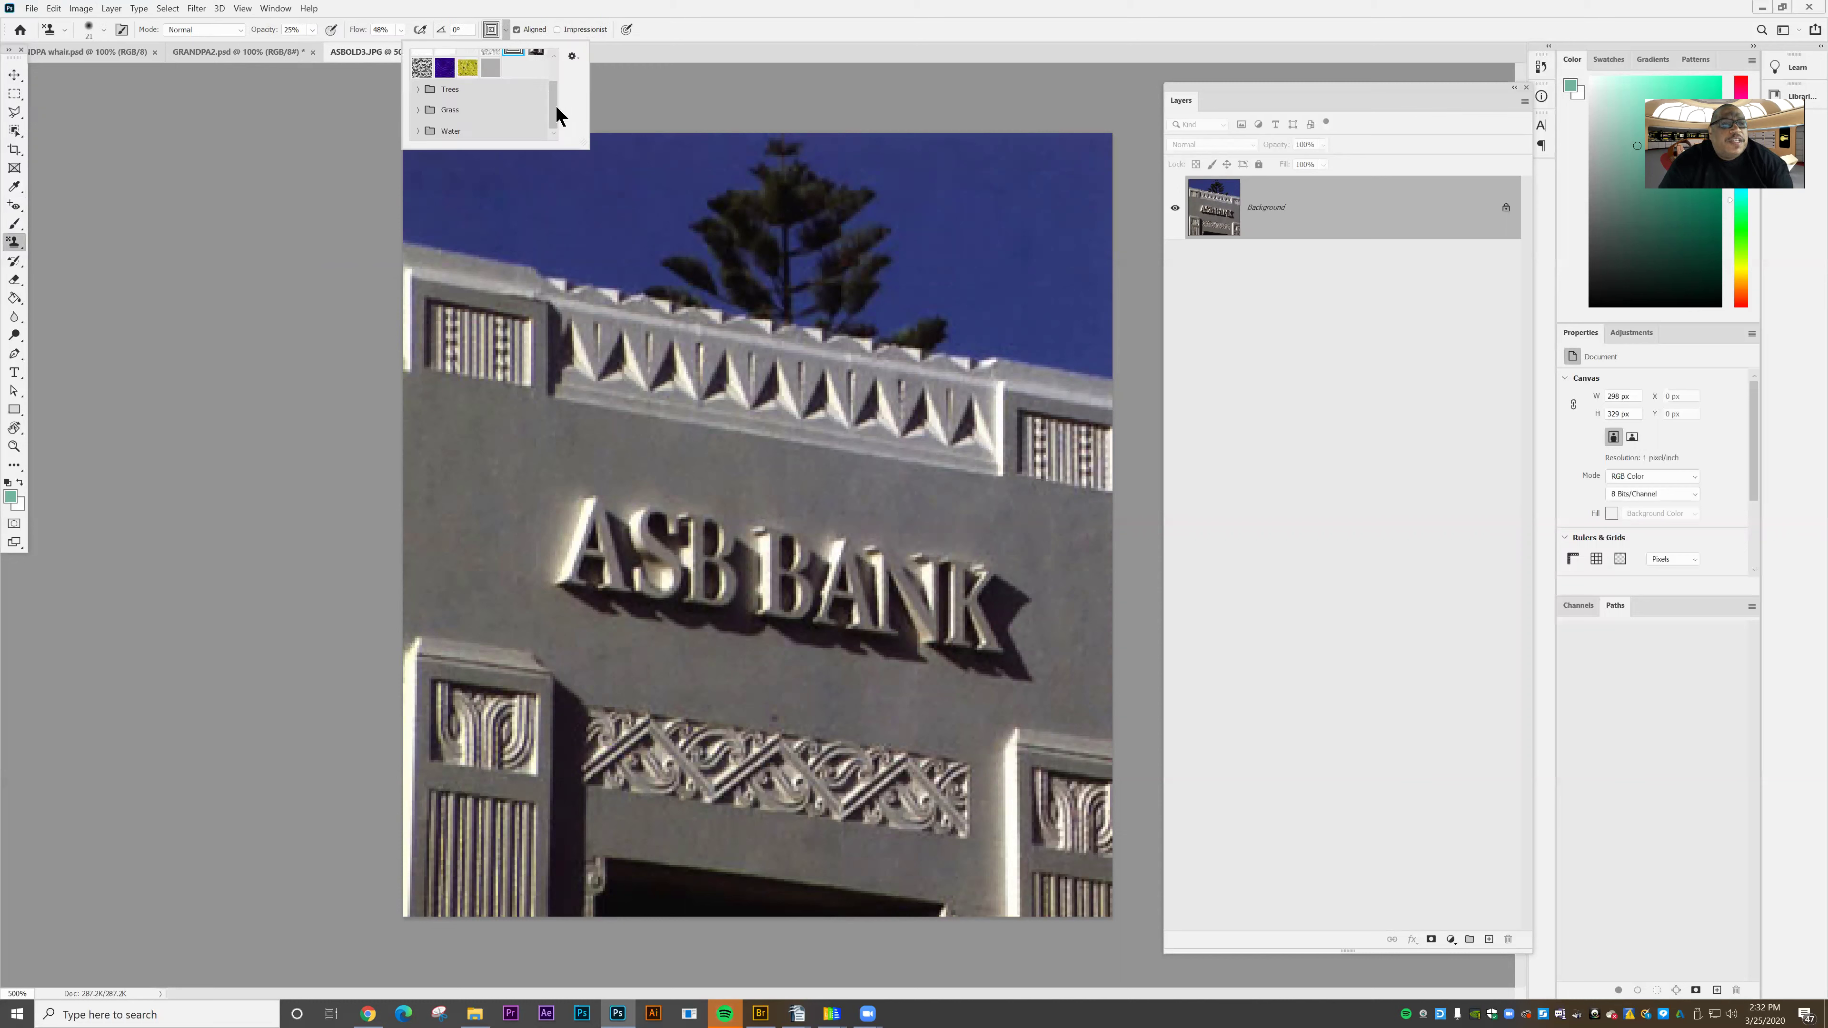
{"action": "left_click_drag", "start_coordinate": [554, 100], "coordinate": [536, 84]}
{"action": "left_click", "coordinate": [536, 85]}
{"action": "left_click", "coordinate": [558, 22]}
{"action": "mouse_move", "coordinate": [525, 441]}
{"action": "left_mouse_down"}
{"action": "mouse_move", "coordinate": [583, 435]}
{"action": "mouse_move", "coordinate": [454, 403]}
{"action": "mouse_move", "coordinate": [474, 465]}
{"action": "mouse_move", "coordinate": [391, 460]}
{"action": "mouse_move", "coordinate": [457, 476]}
{"action": "mouse_move", "coordinate": [501, 557]}
{"action": "mouse_move", "coordinate": [525, 557]}
{"action": "mouse_move", "coordinate": [470, 564]}
{"action": "mouse_move", "coordinate": [438, 532]}
{"action": "mouse_move", "coordinate": [422, 597]}
{"action": "mouse_move", "coordinate": [627, 627]}
{"action": "mouse_move", "coordinate": [551, 620]}
{"action": "mouse_move", "coordinate": [698, 681]}
{"action": "mouse_move", "coordinate": [631, 648]}
{"action": "mouse_move", "coordinate": [835, 687]}
{"action": "mouse_move", "coordinate": [782, 658]}
{"action": "mouse_move", "coordinate": [782, 692]}
{"action": "mouse_move", "coordinate": [904, 721]}
{"action": "left_mouse_up"}
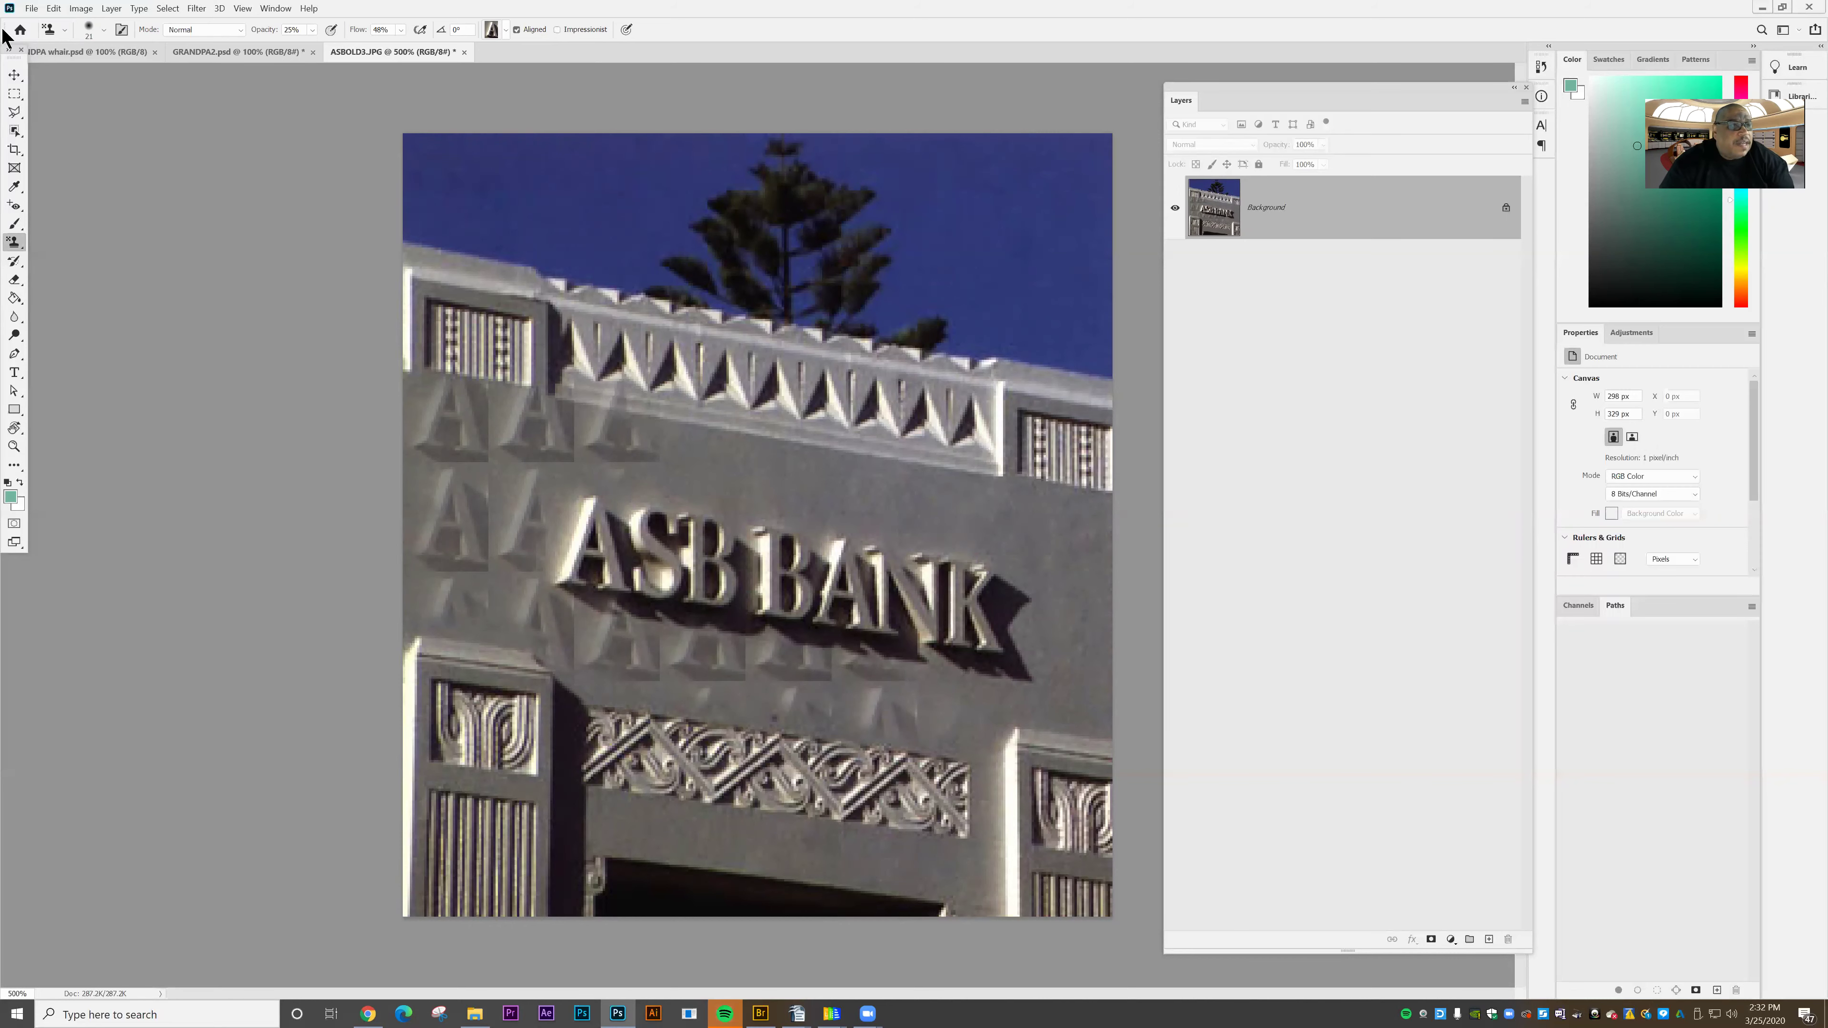
Set the Fill contents to Pattern, look at the custom pattern choices, and cancel the fill
{"action": "left_click", "coordinate": [54, 8]}
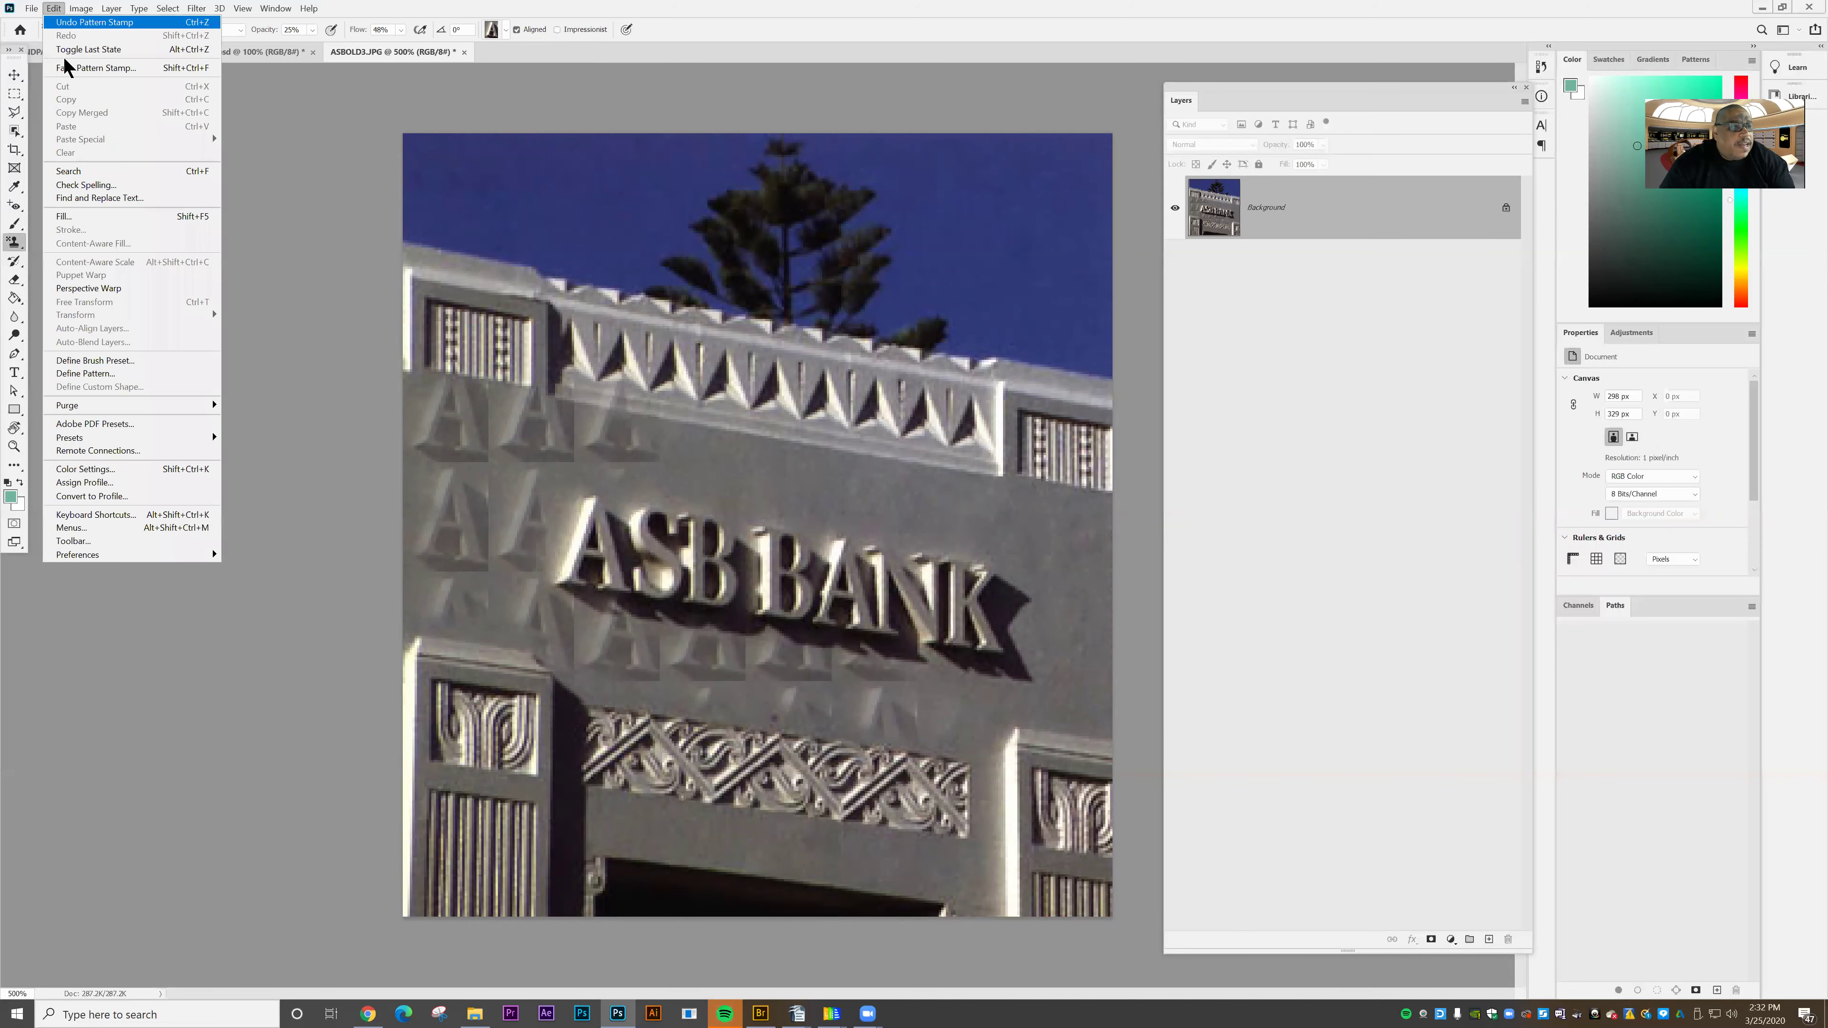
{"action": "left_click", "coordinate": [87, 217]}
{"action": "left_click", "coordinate": [934, 283]}
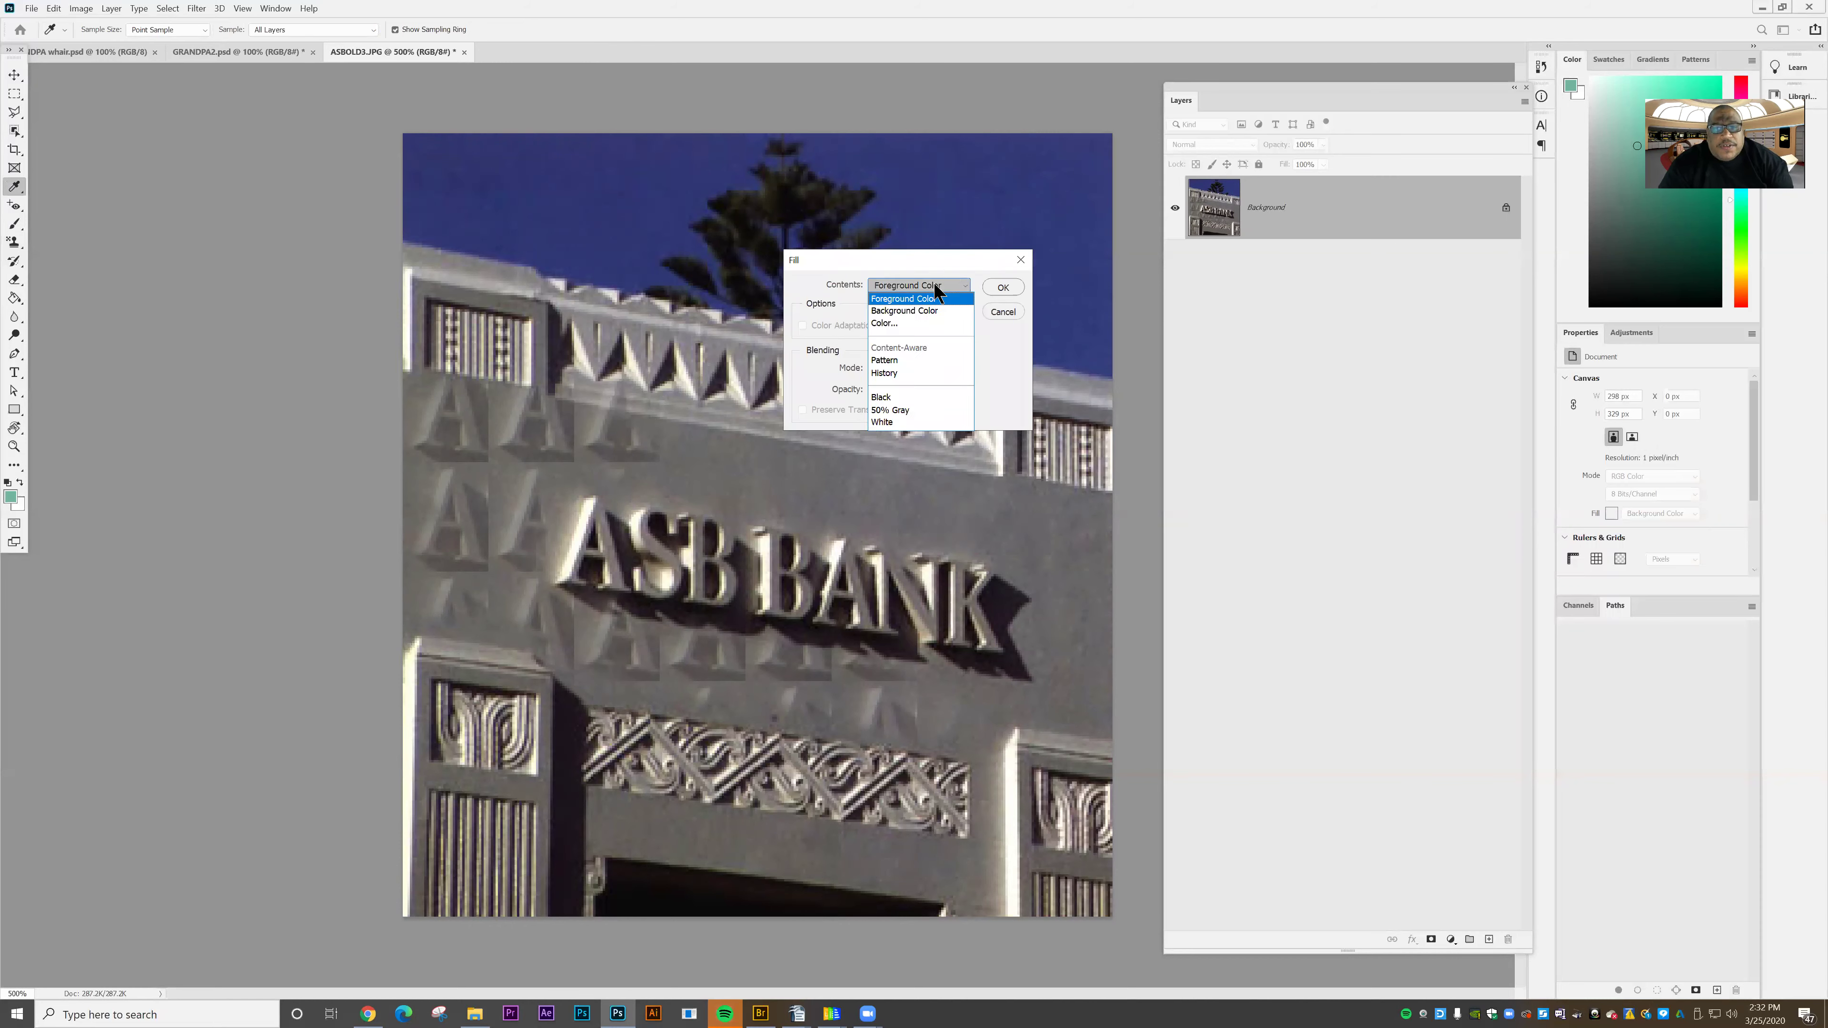
{"action": "left_click", "coordinate": [892, 360]}
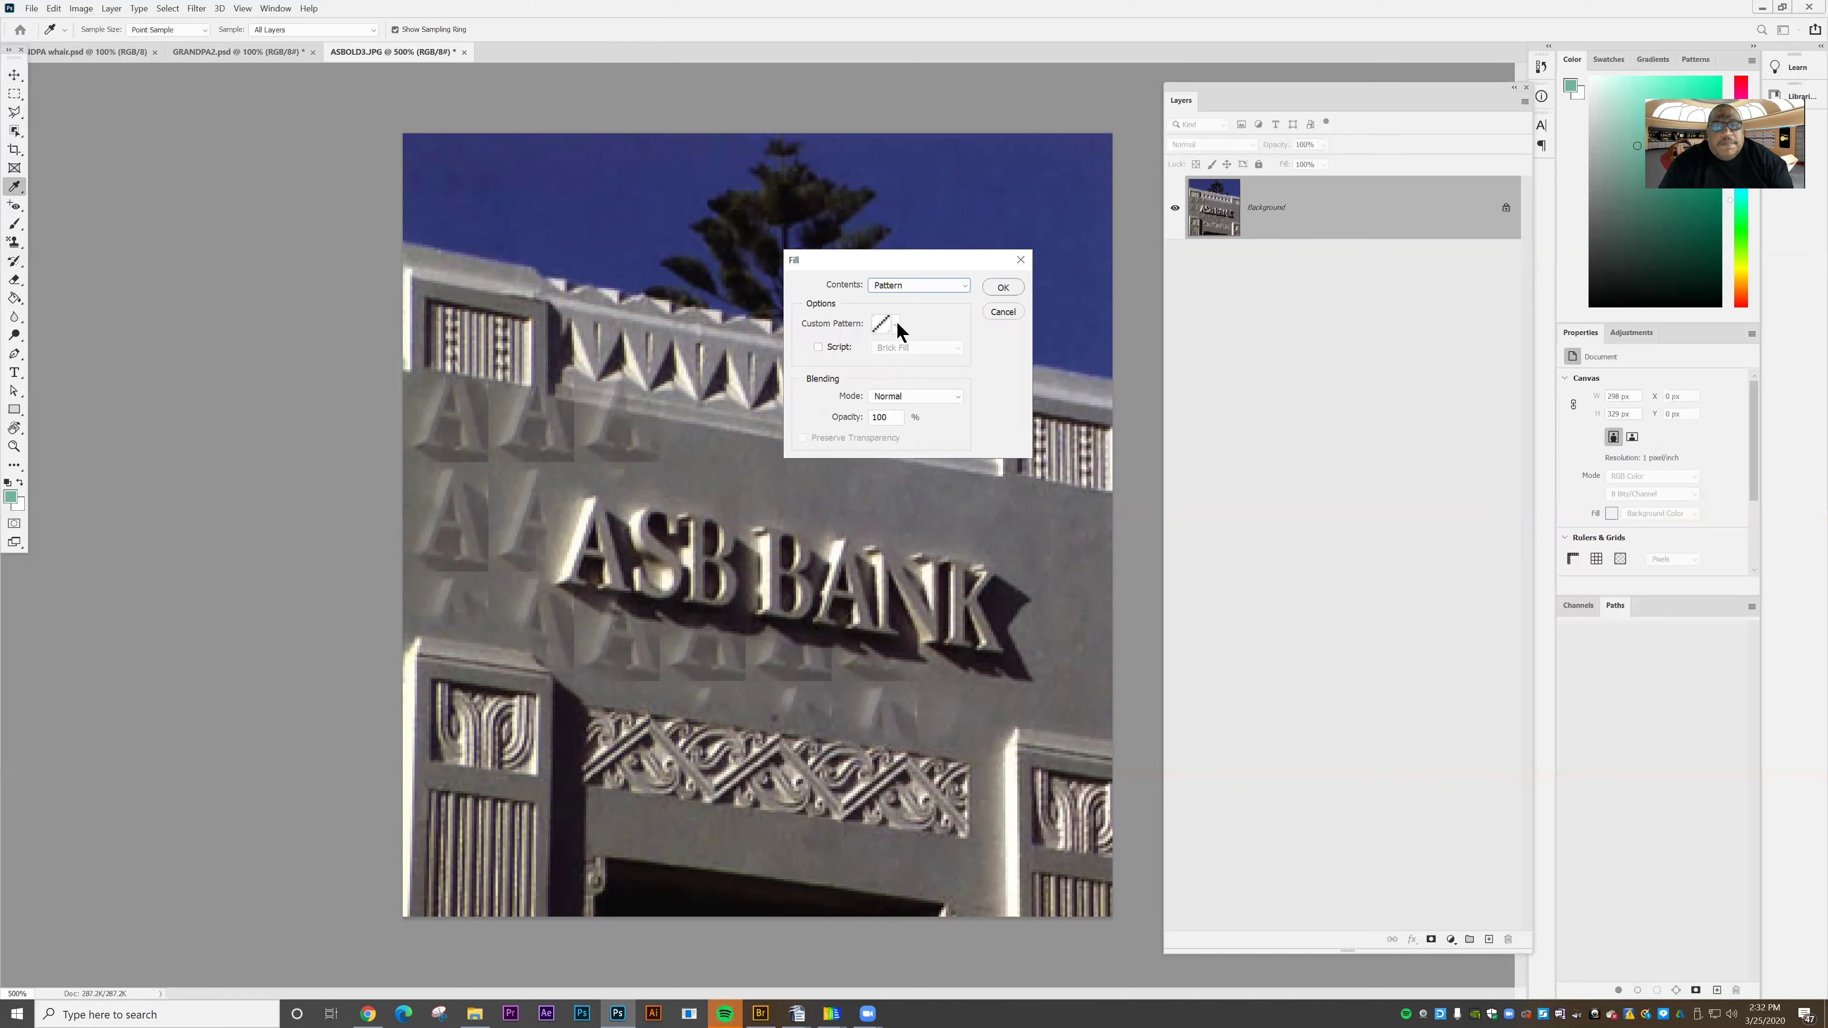
{"action": "left_click", "coordinate": [897, 326]}
{"action": "left_click", "coordinate": [1002, 311]}
{"action": "left_click", "coordinate": [1003, 311]}
{"action": "key", "text": "s"}
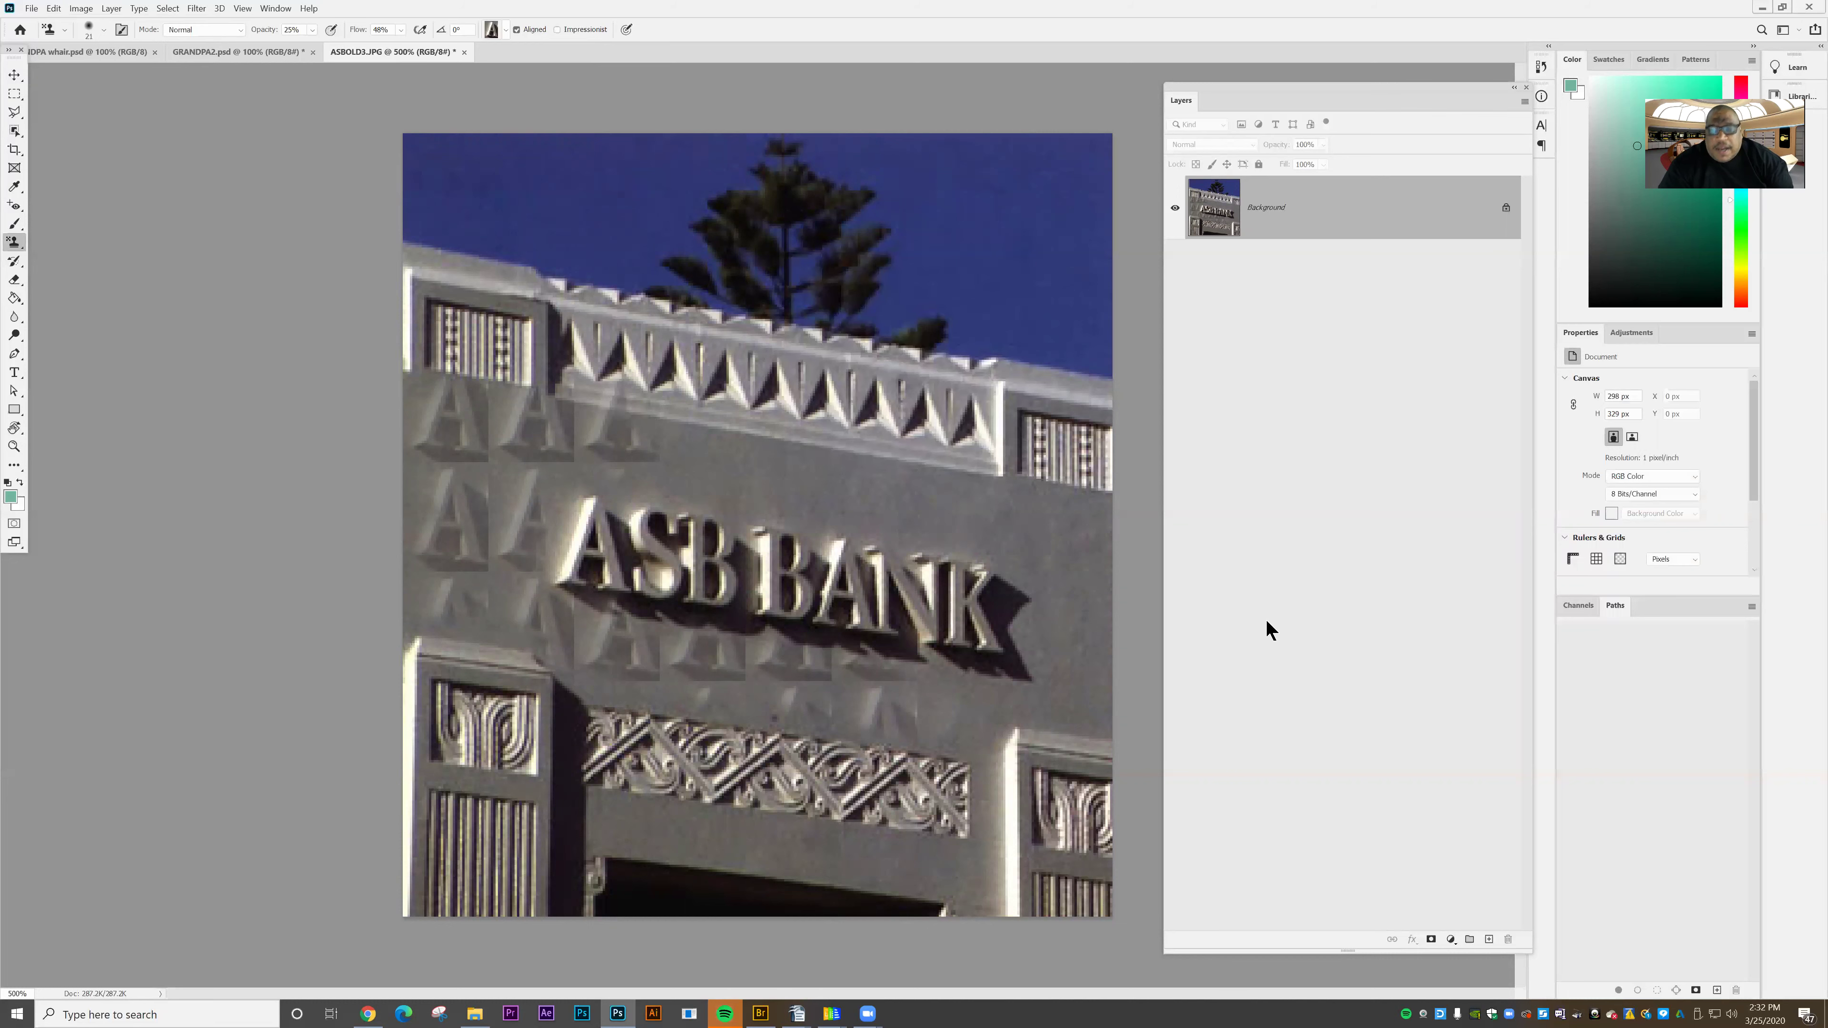